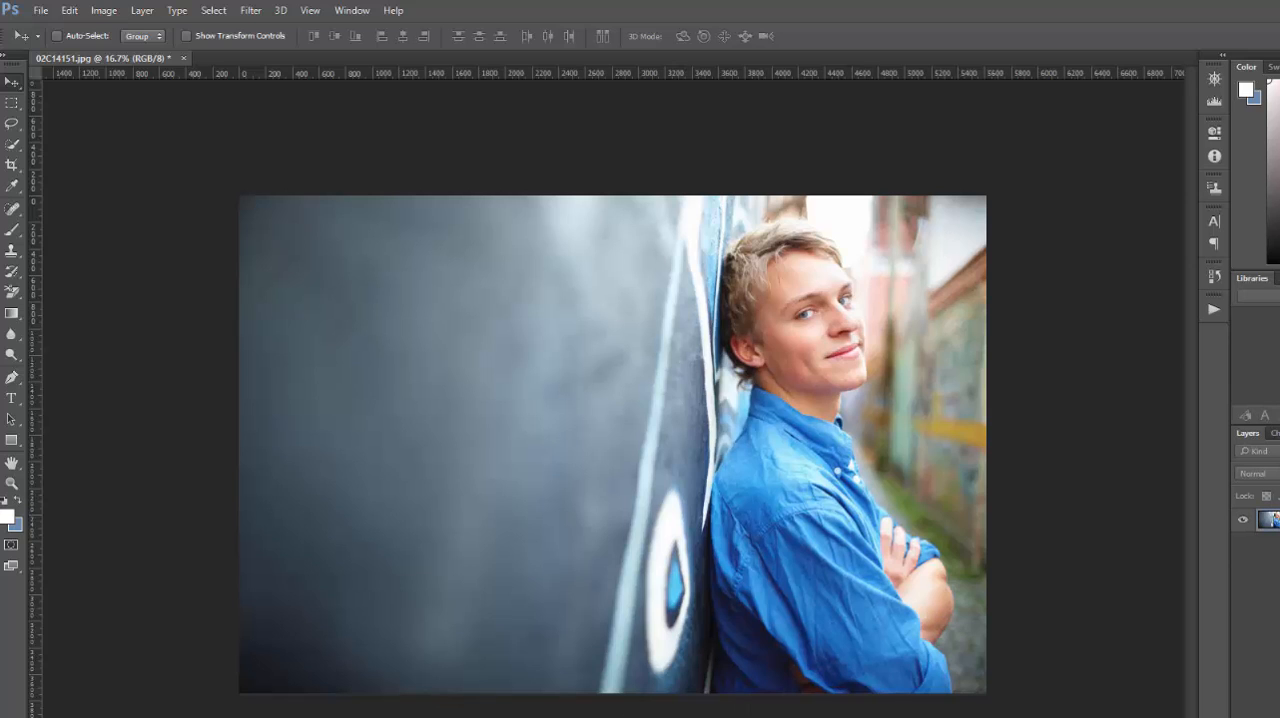
- Examine the badge and ribbon shape files in the Shapes folder, then return to the photo in Photoshop
click(400, 716)
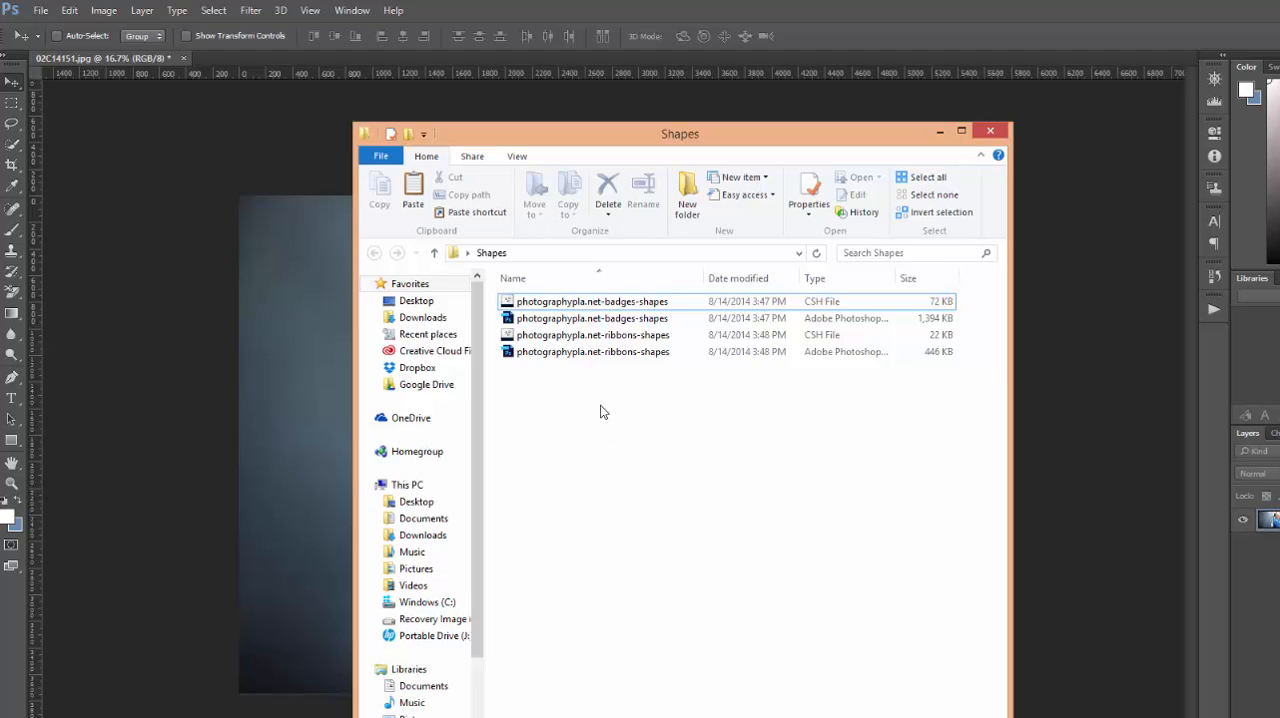
click(591, 303)
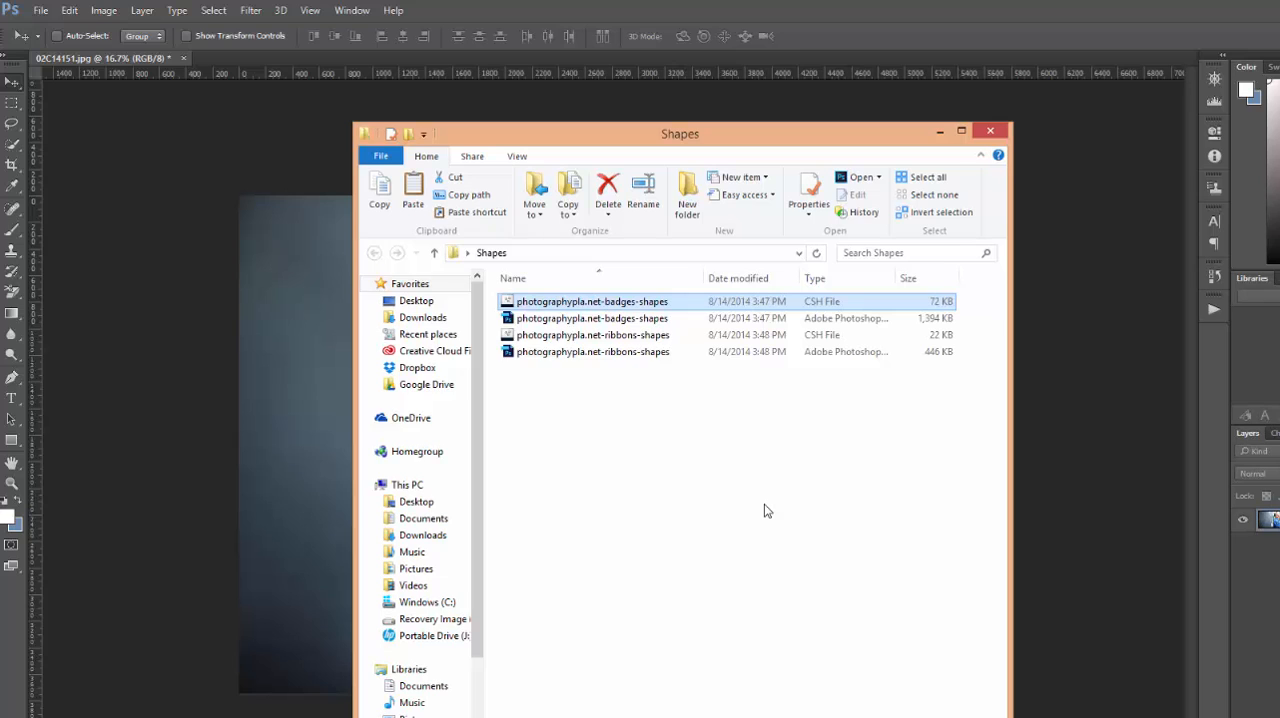
click(630, 319)
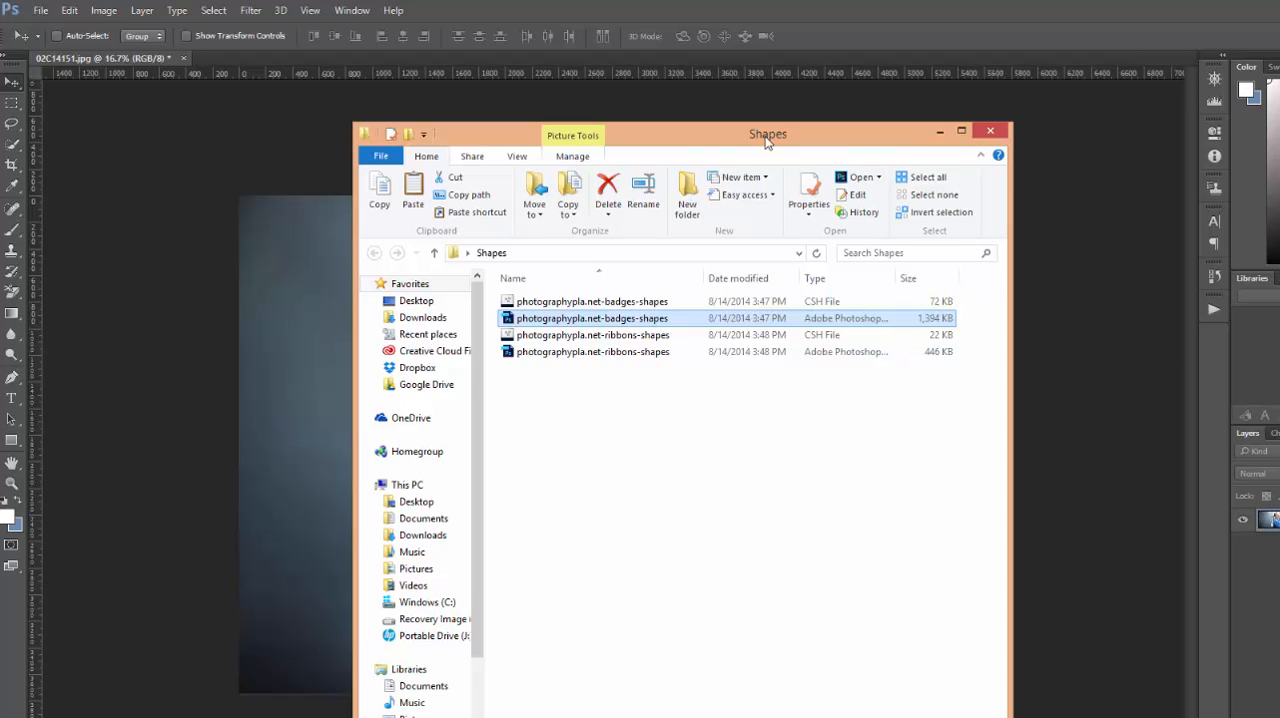
click(804, 28)
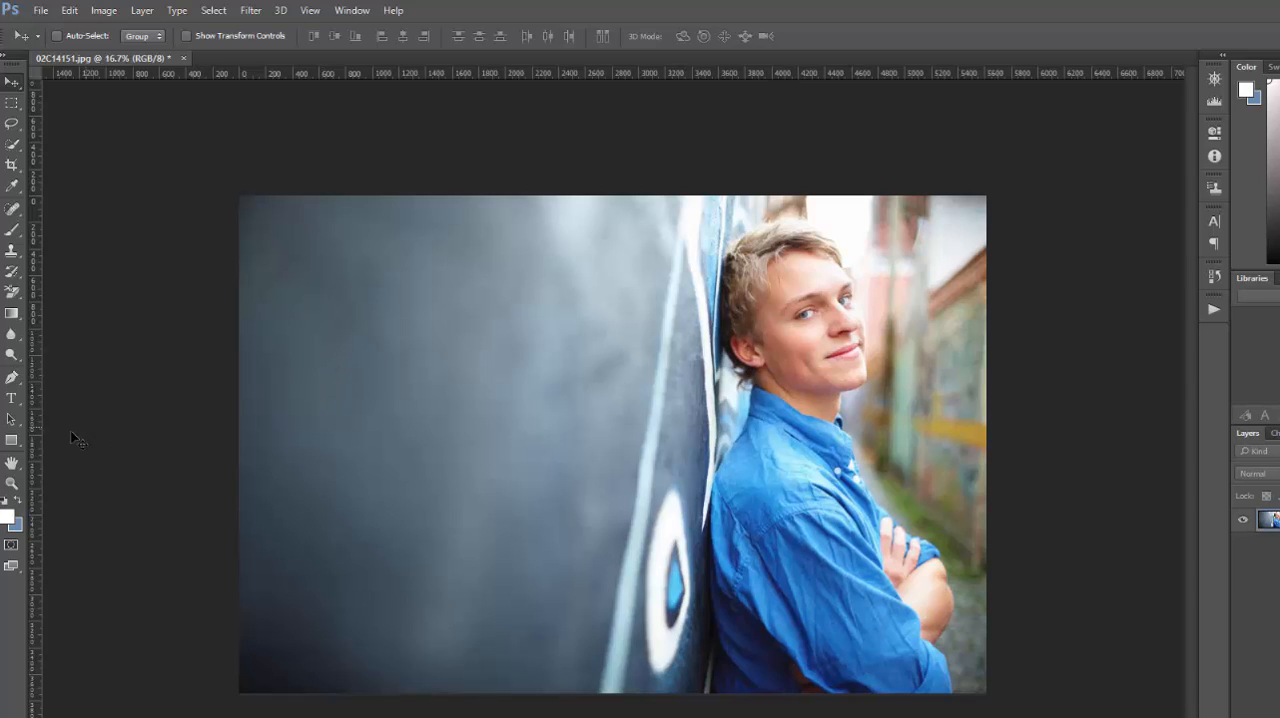
- Activate the Custom Shape tool and display its available shapes
click(11, 442)
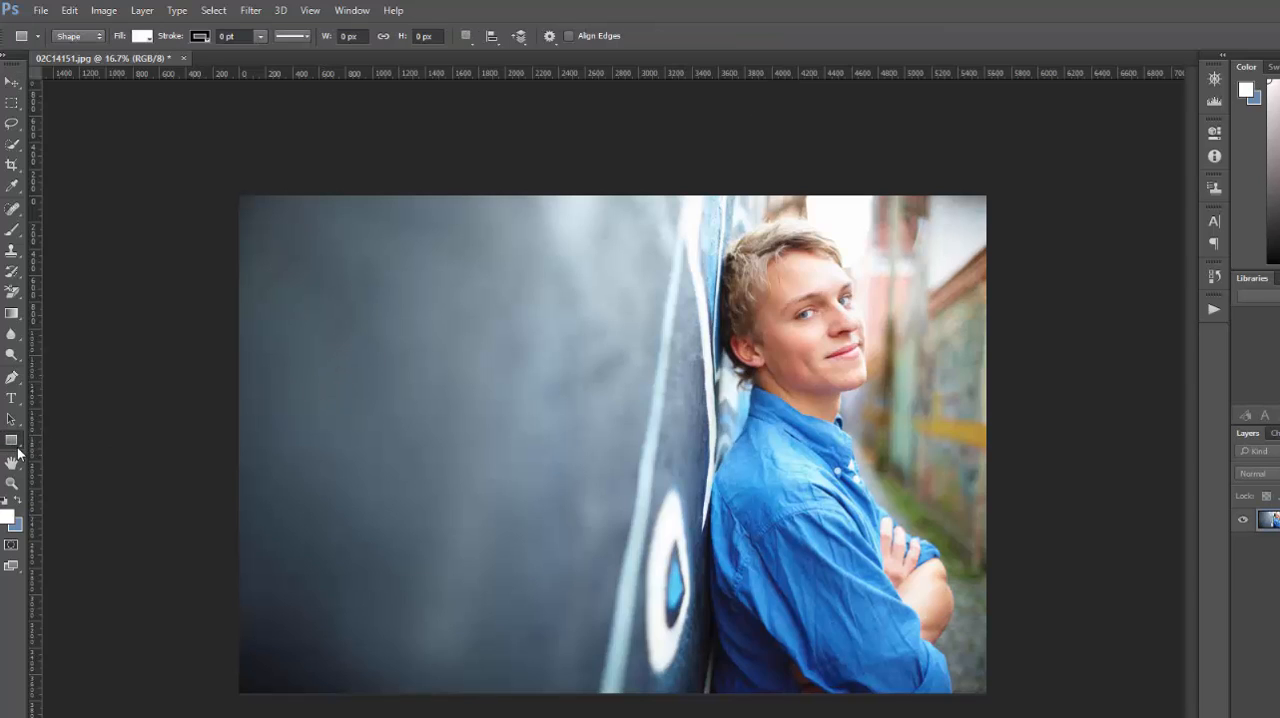
right_click(18, 446)
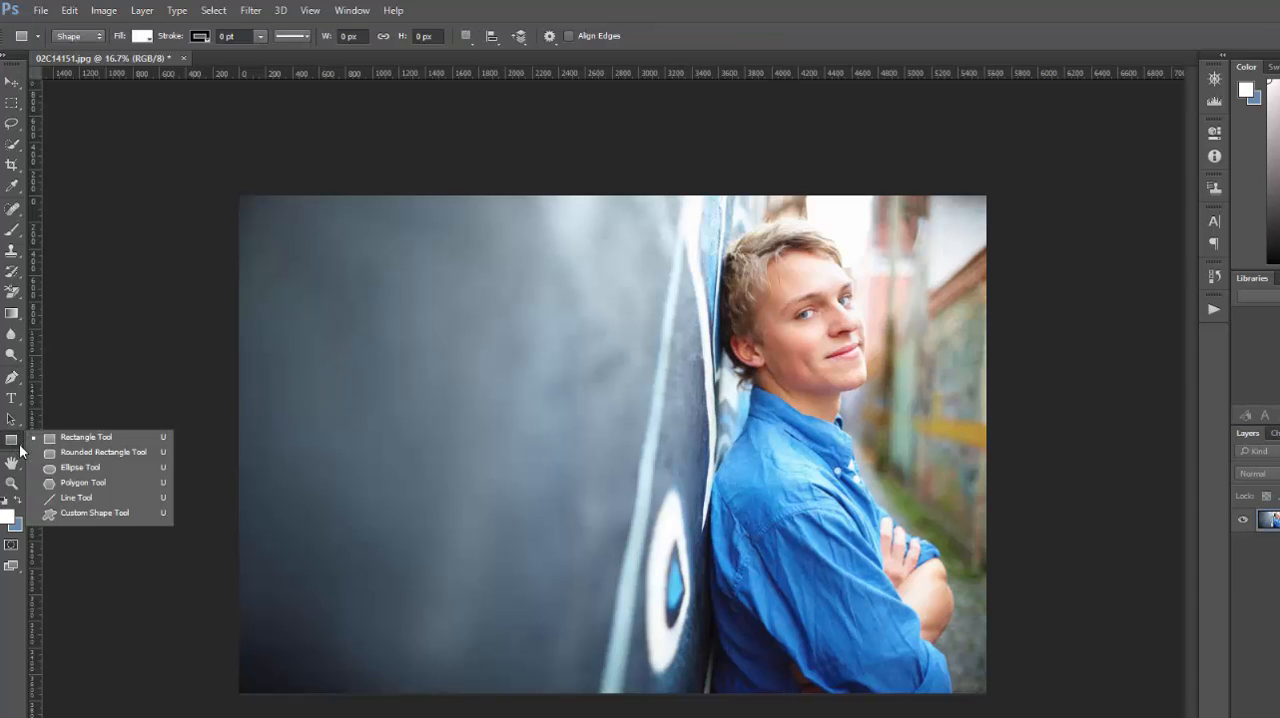
click(86, 512)
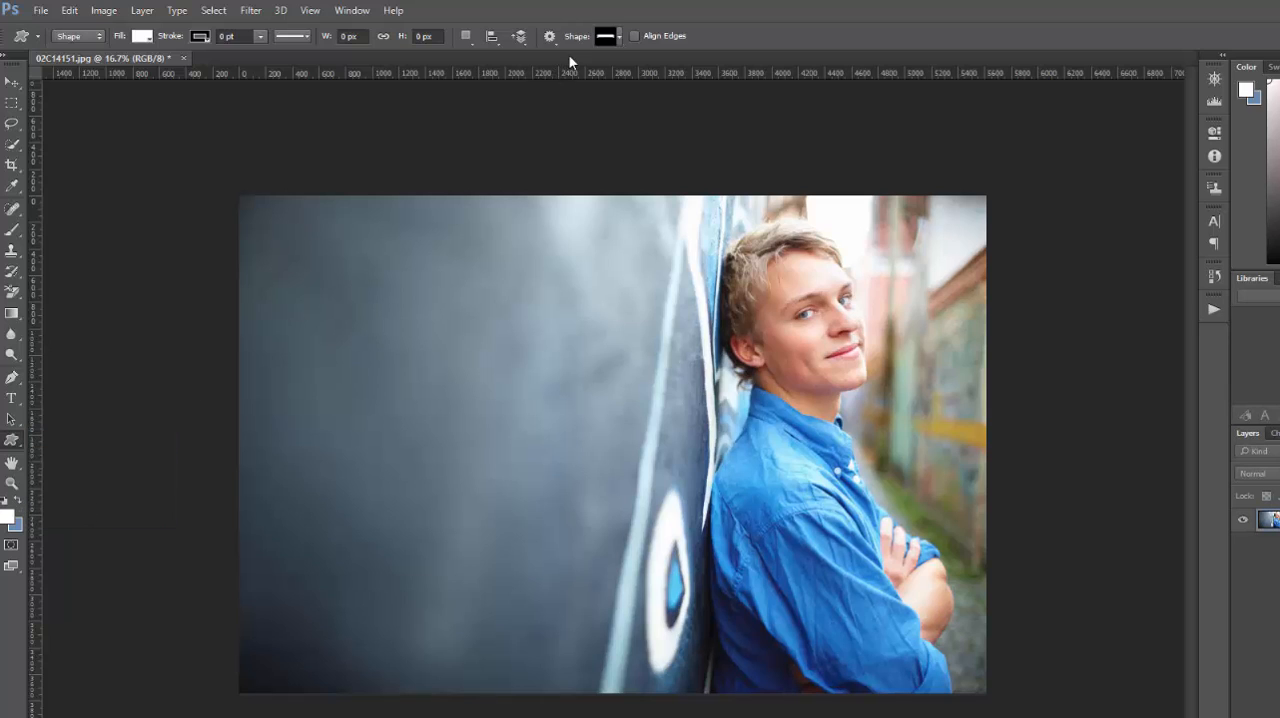
click(617, 38)
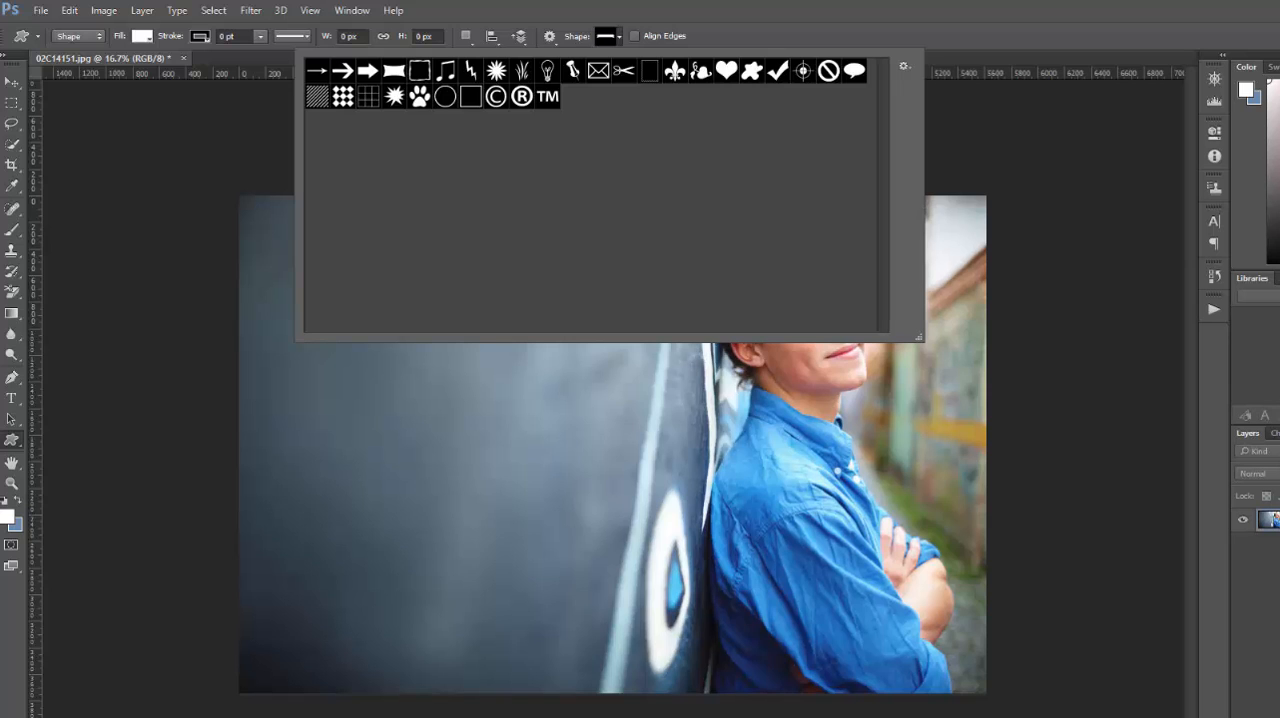
- Load the photographypla.net-badges-shapes CSH file from the Shapes folder and check the custom shape list
click(322, 716)
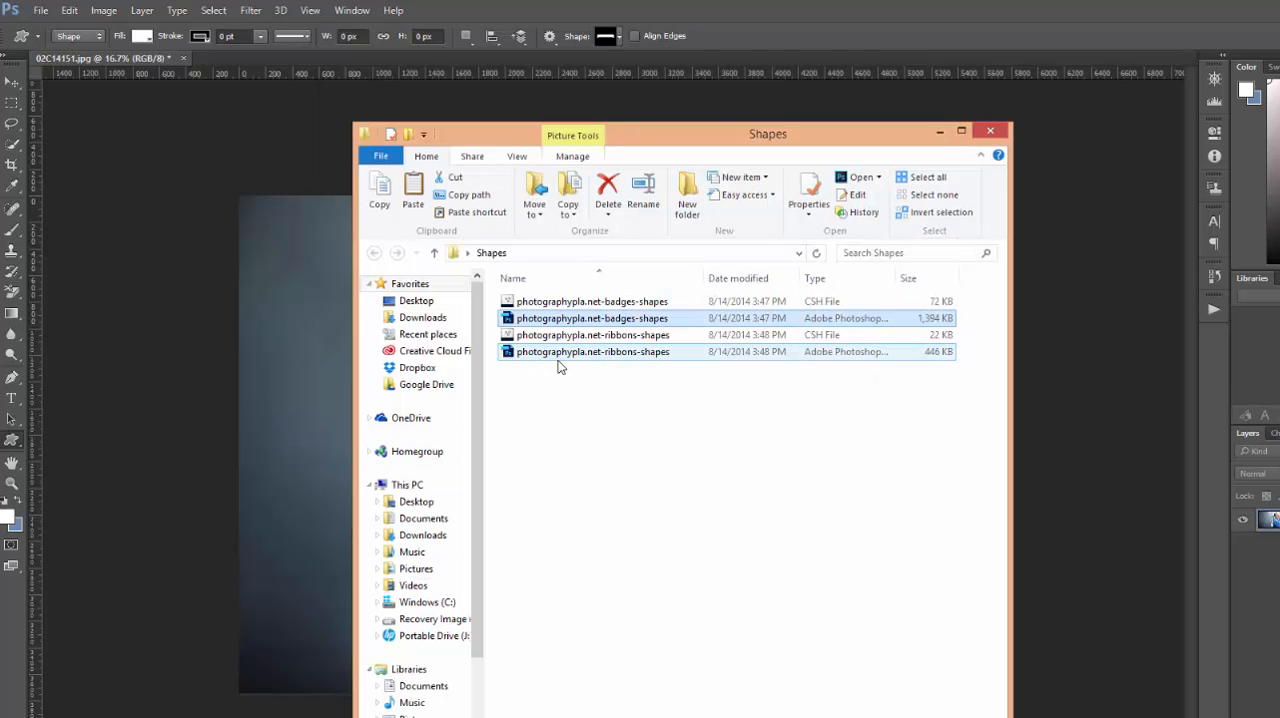
click(585, 303)
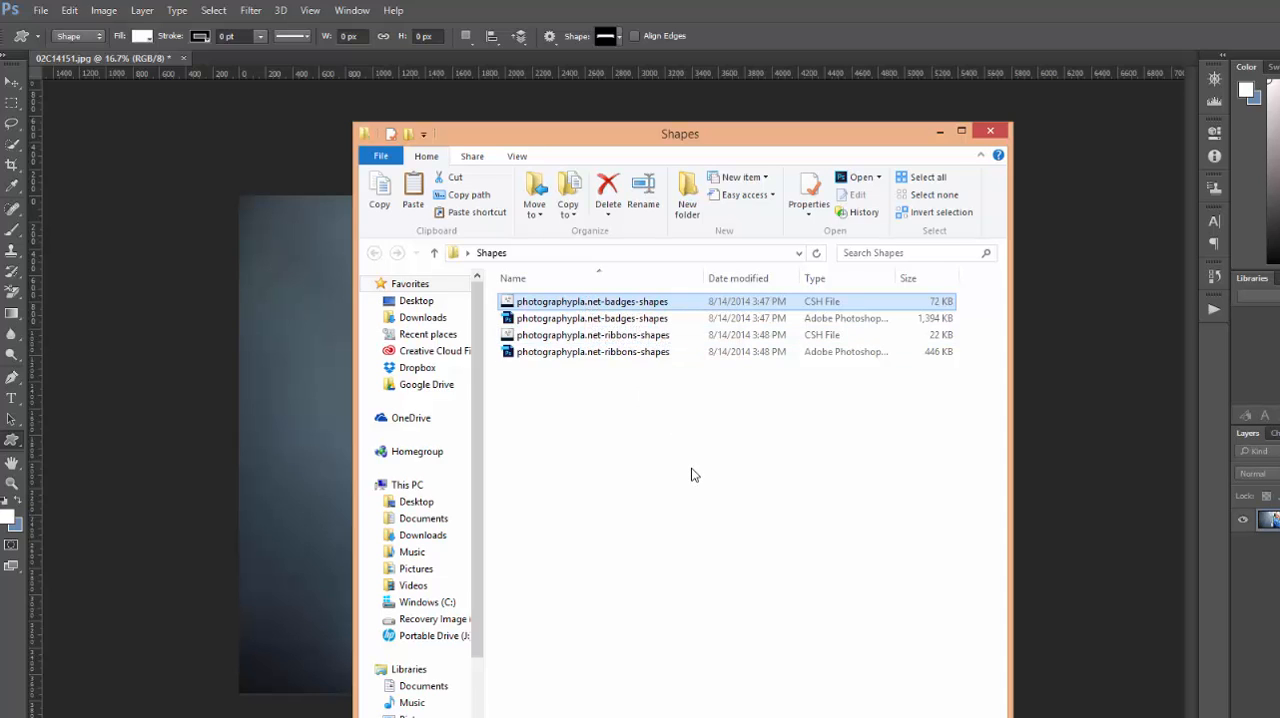
double_click(622, 304)
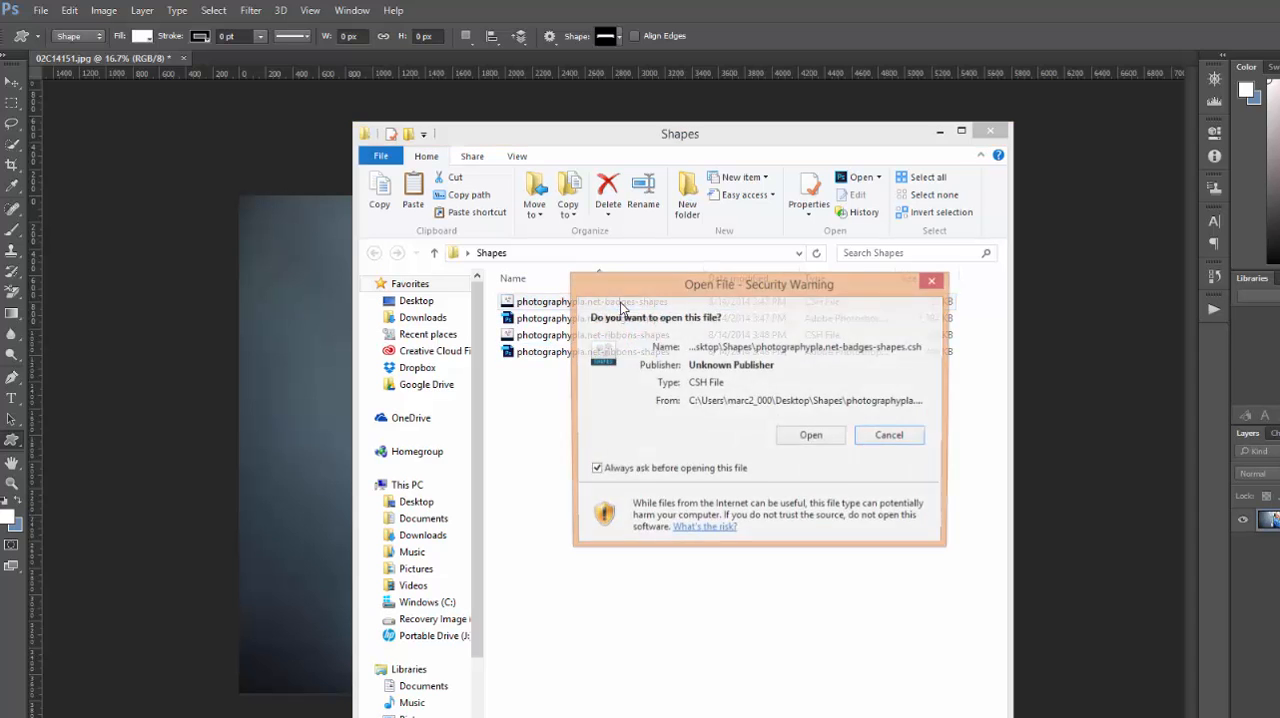
click(809, 437)
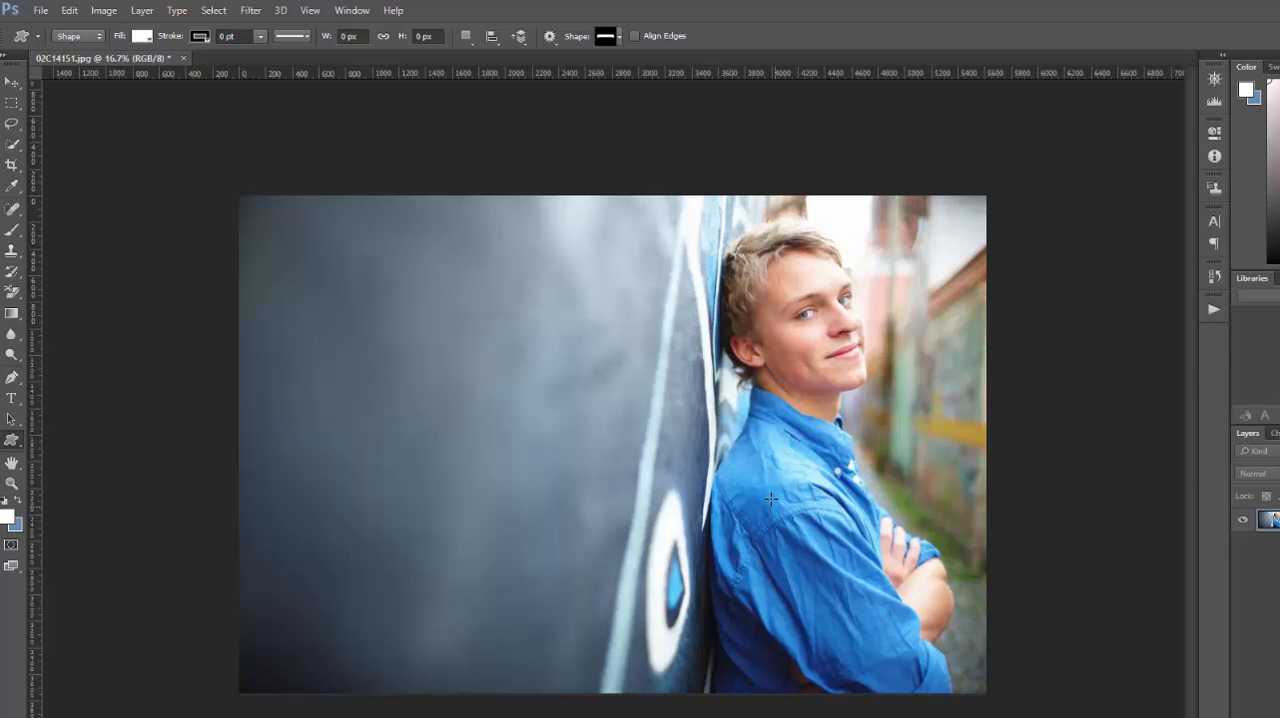
click(619, 37)
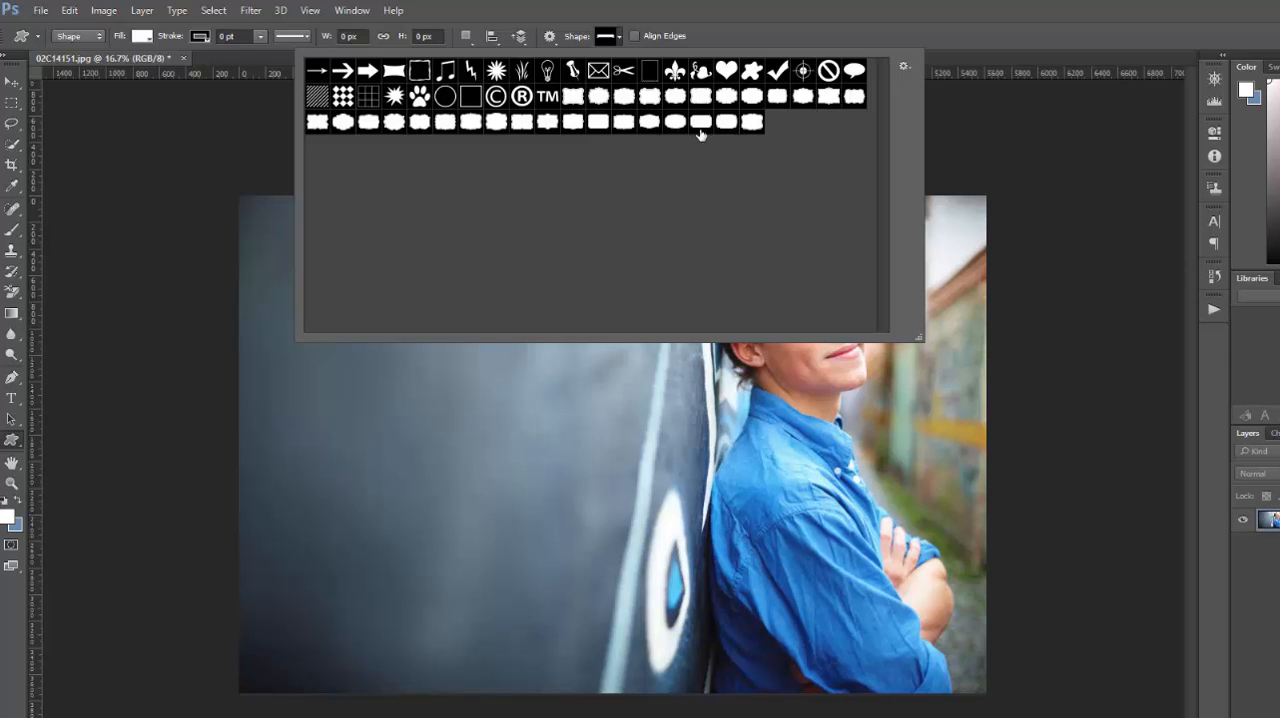
click(720, 48)
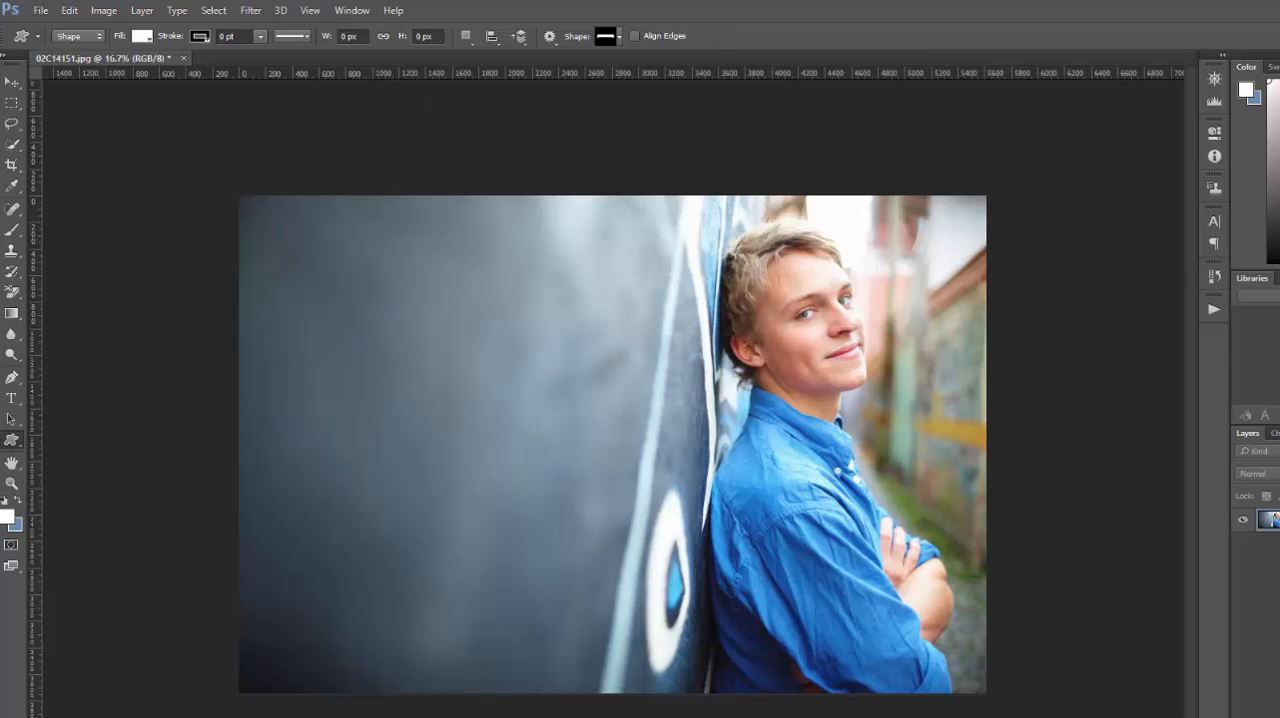
- Load the photographypla.net-ribbons-shapes CSH file from the Shapes folder
key(alt+Tab)
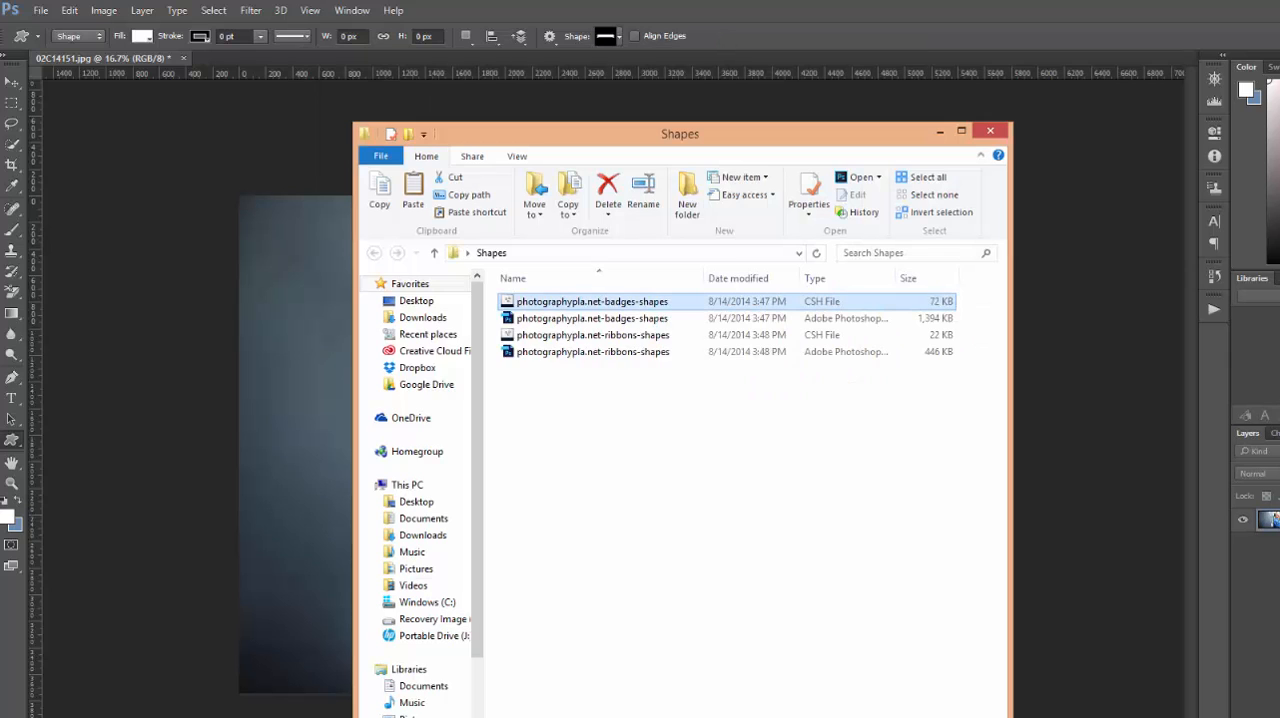
click(587, 341)
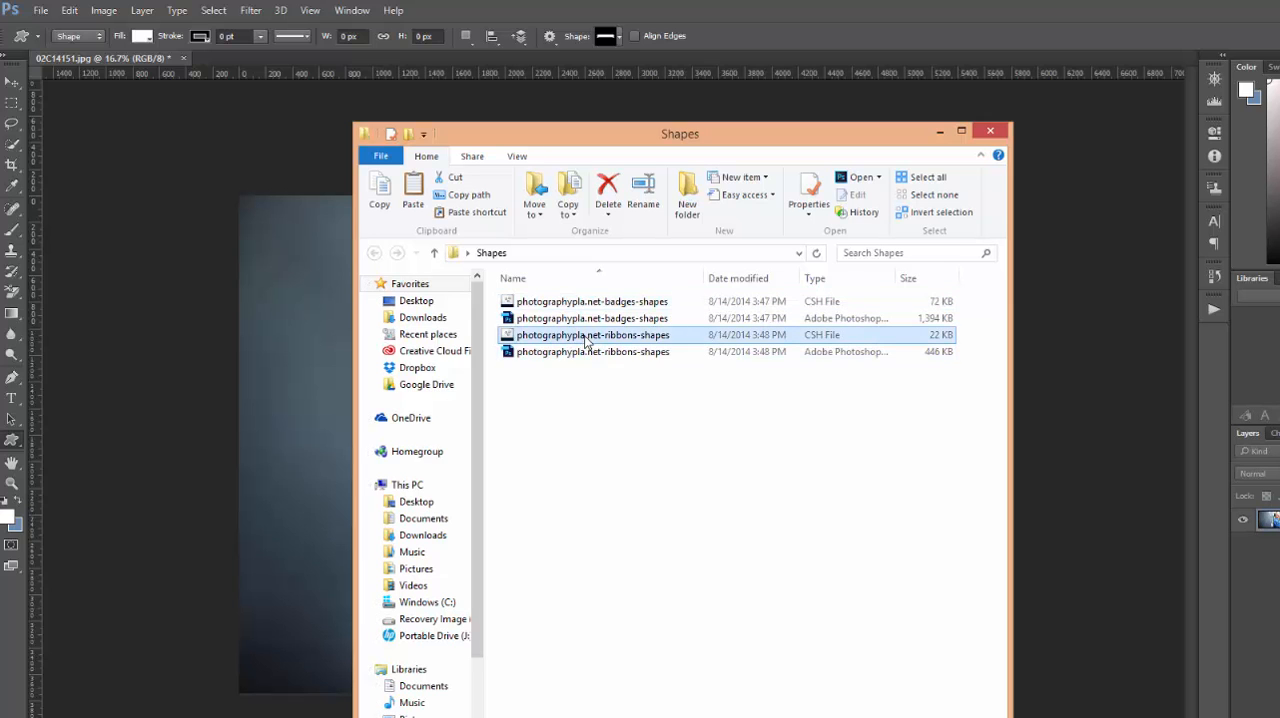
double_click(587, 341)
click(808, 437)
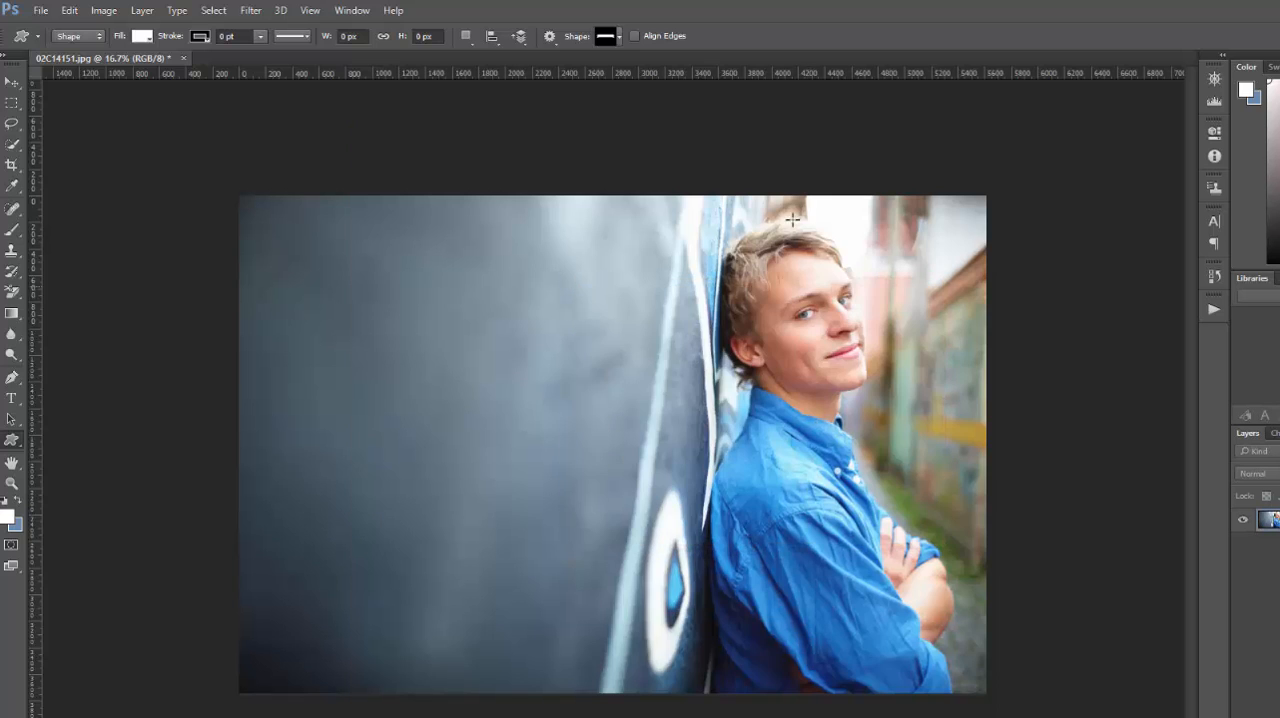
- Draw the first loaded badge shape on the dark wall area of the photo, about 1367 by 1080 px
click(620, 36)
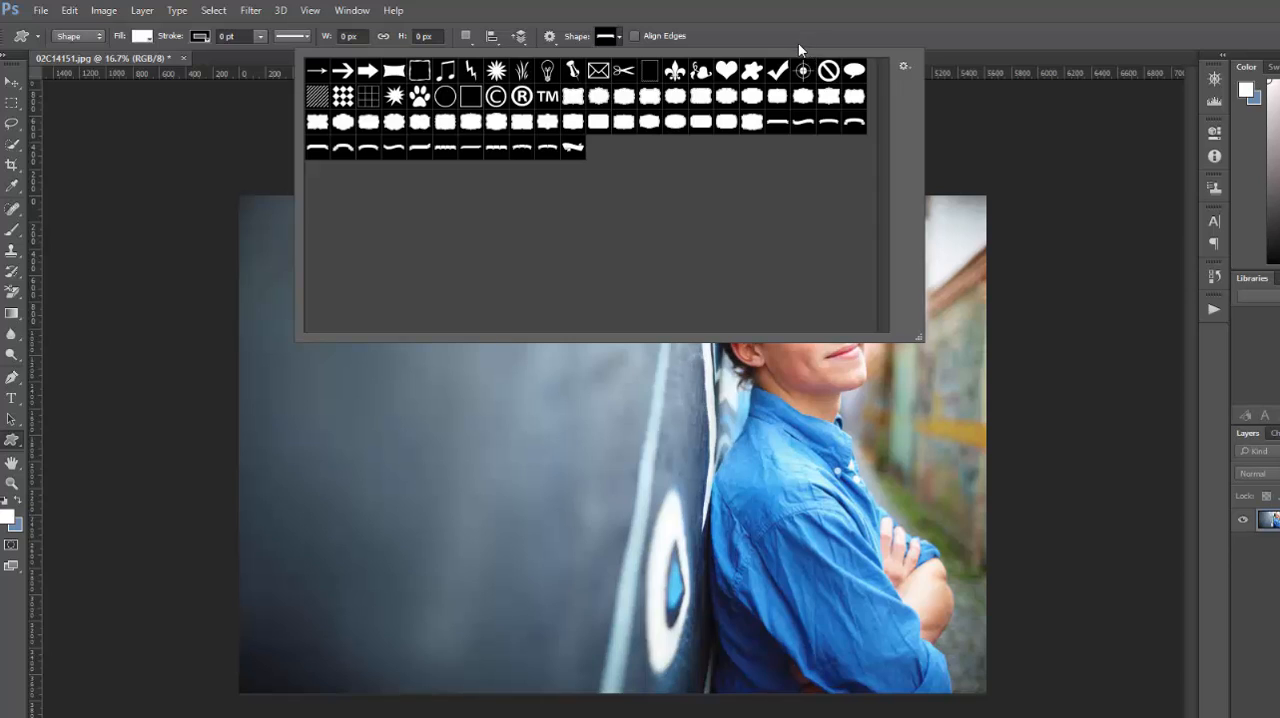
click(572, 97)
click(713, 29)
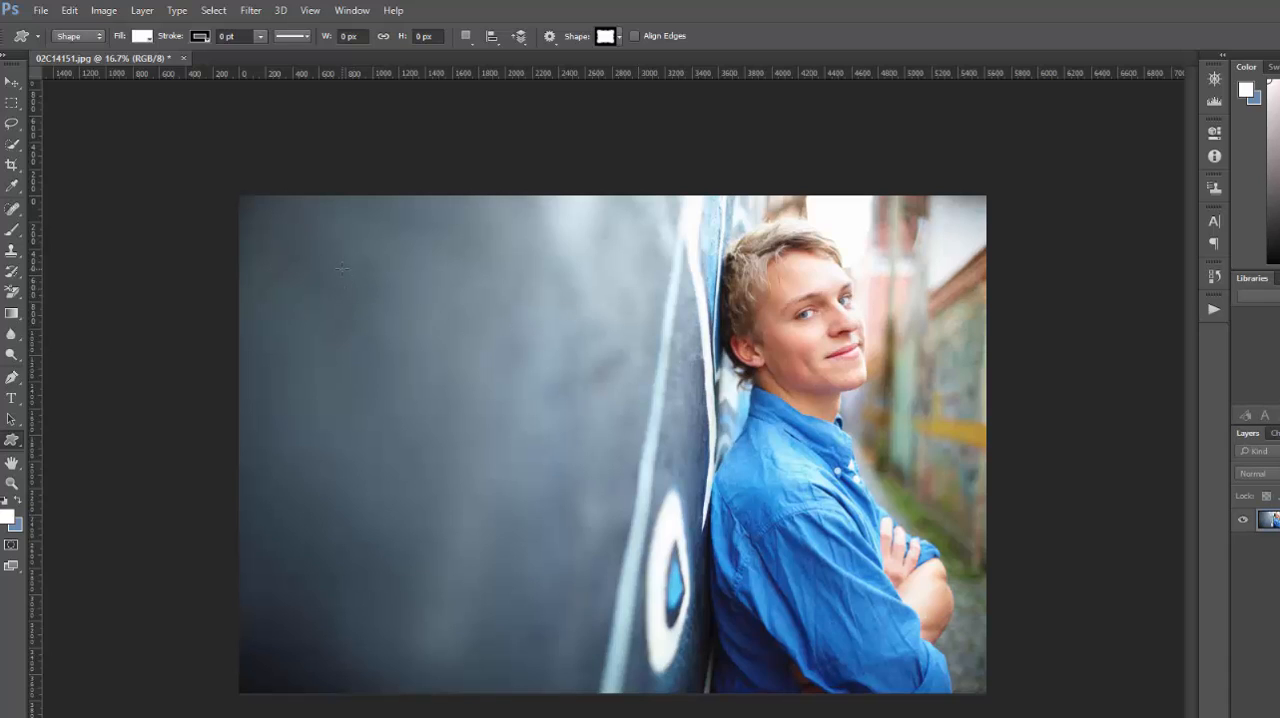
drag(342, 268, 549, 398)
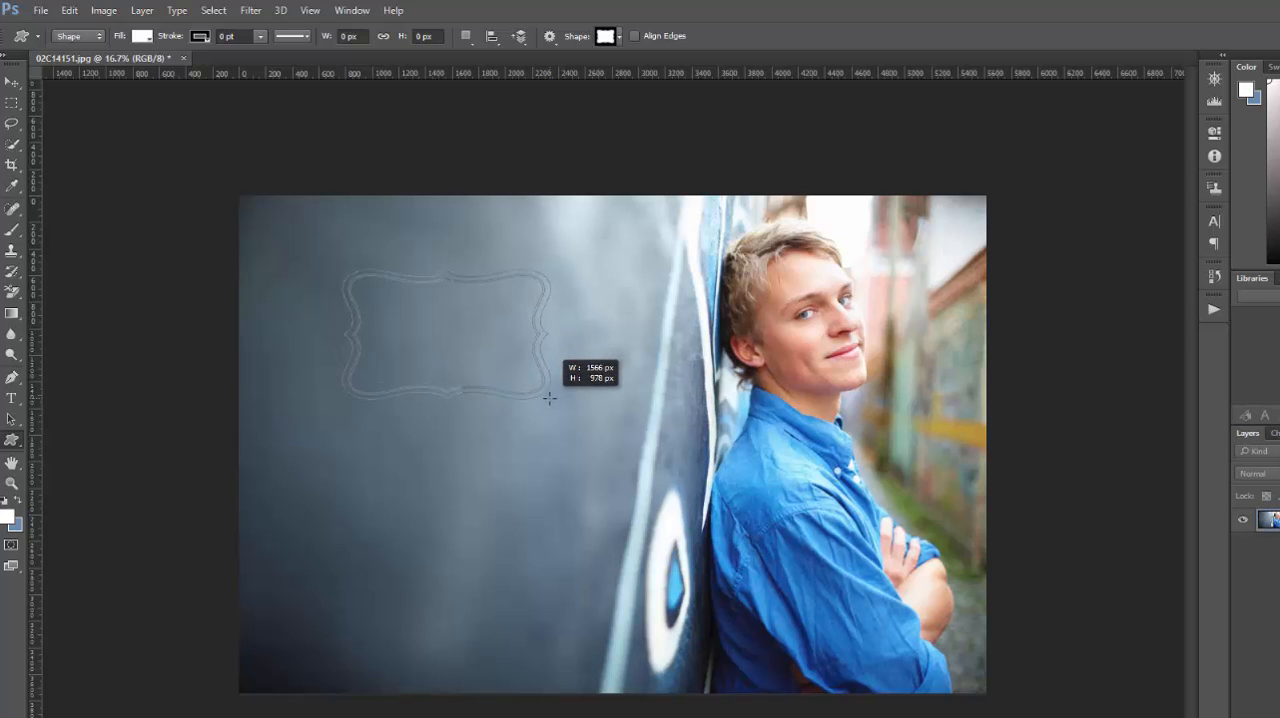
key(shift)
drag(549, 398, 603, 409)
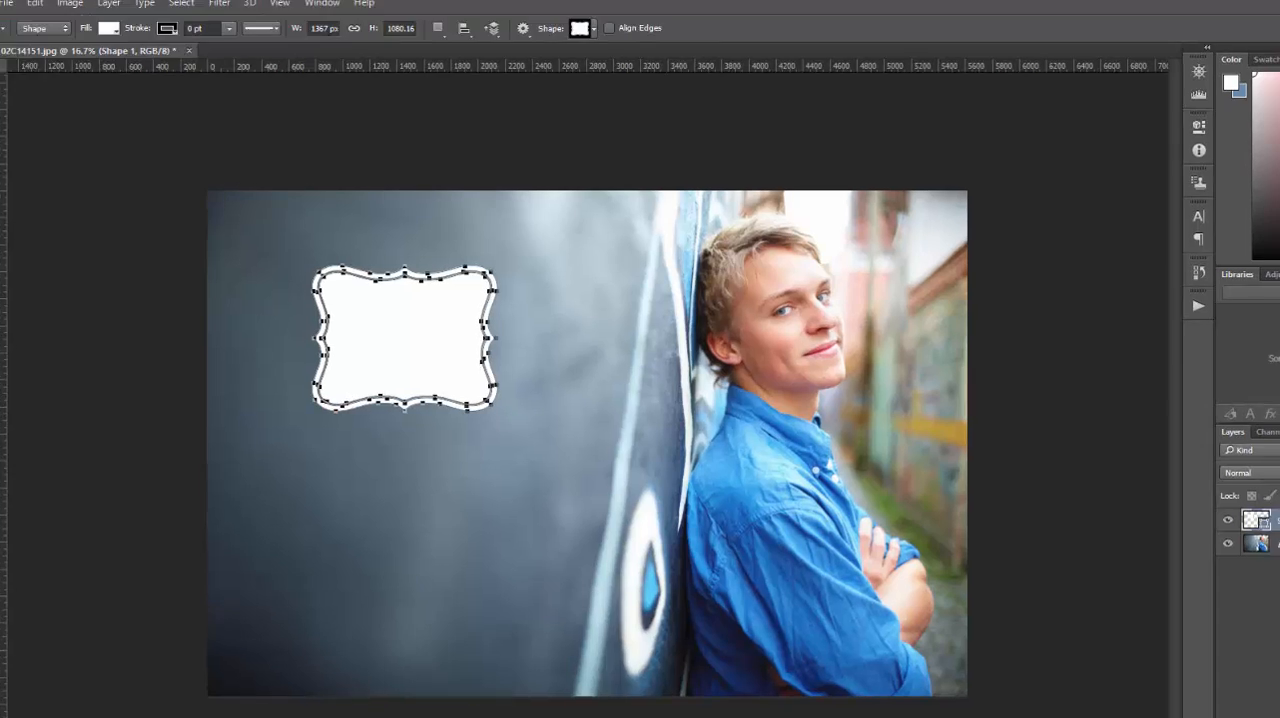
- Recolor the badge on the Shape 1 layer to yellow f7ed4c
click(1274, 544)
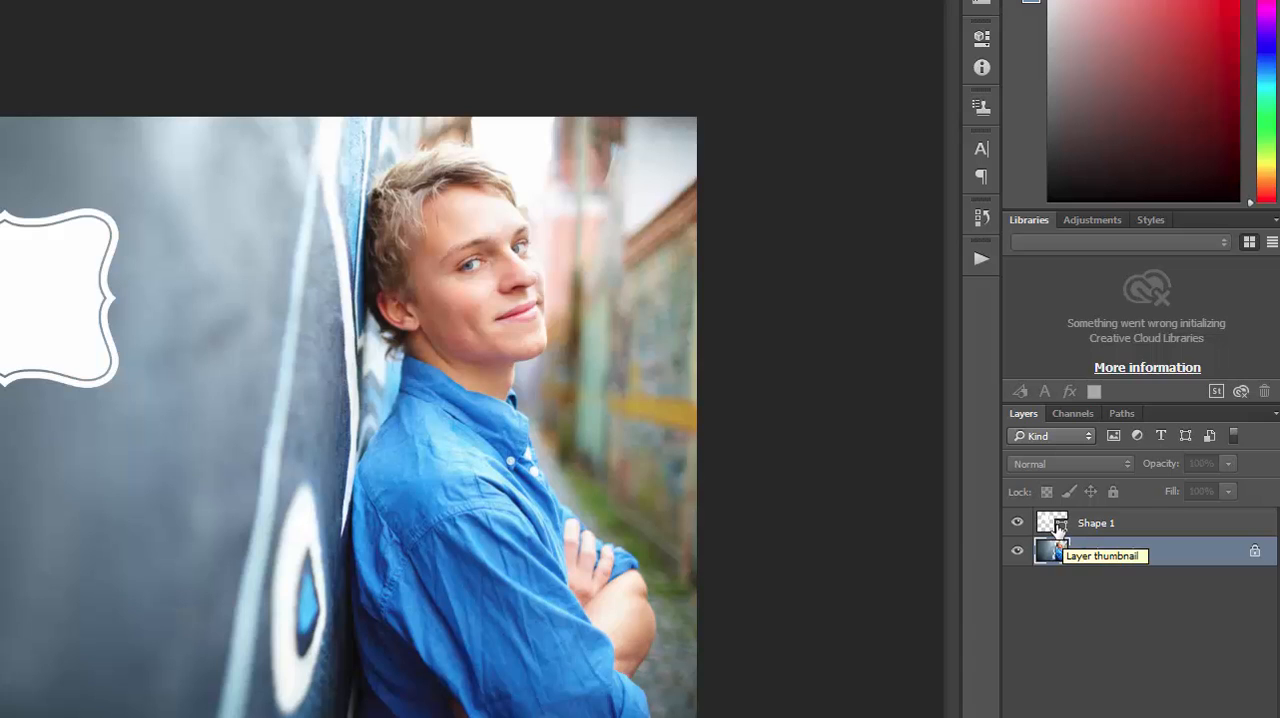
double_click(1059, 525)
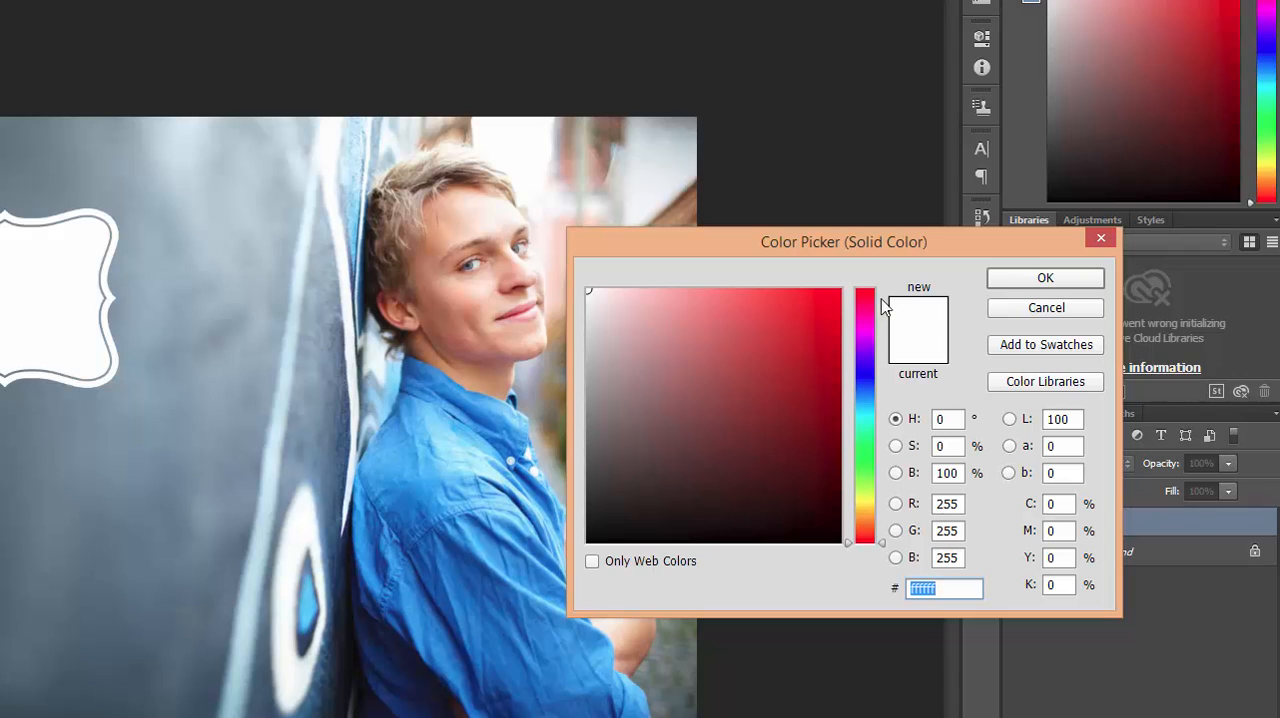
drag(858, 232, 724, 82)
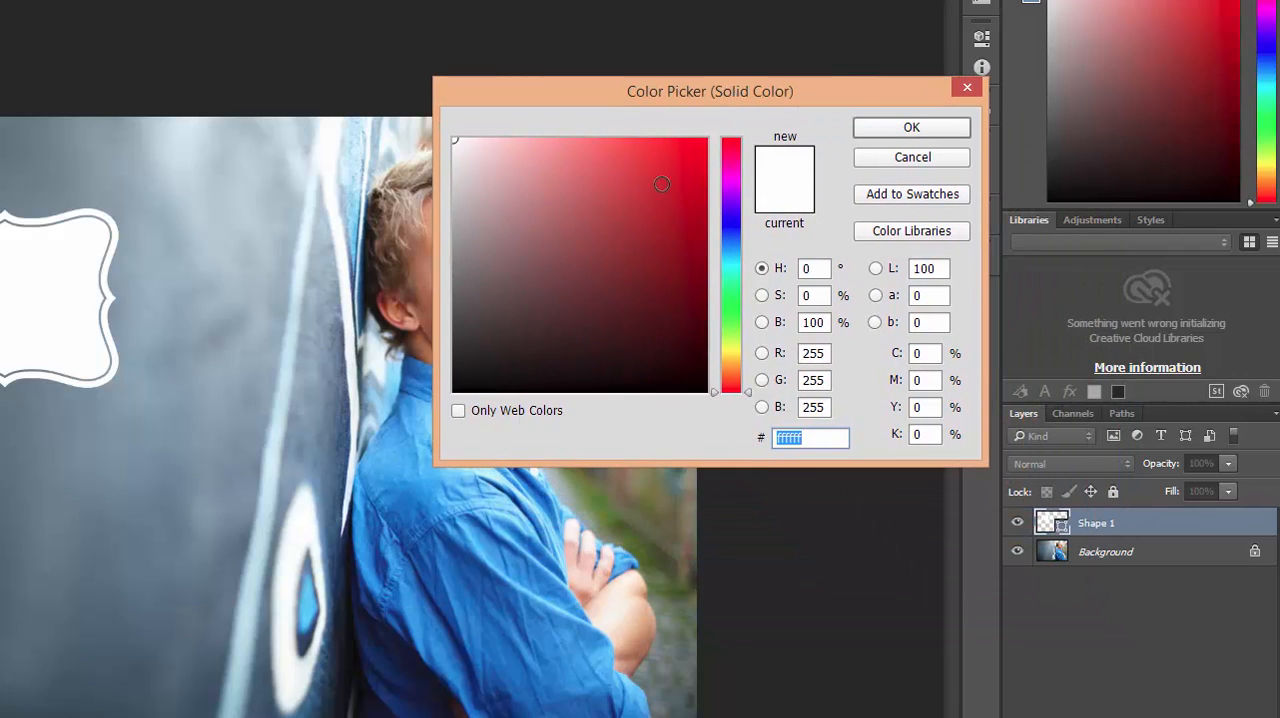
click(655, 174)
click(724, 268)
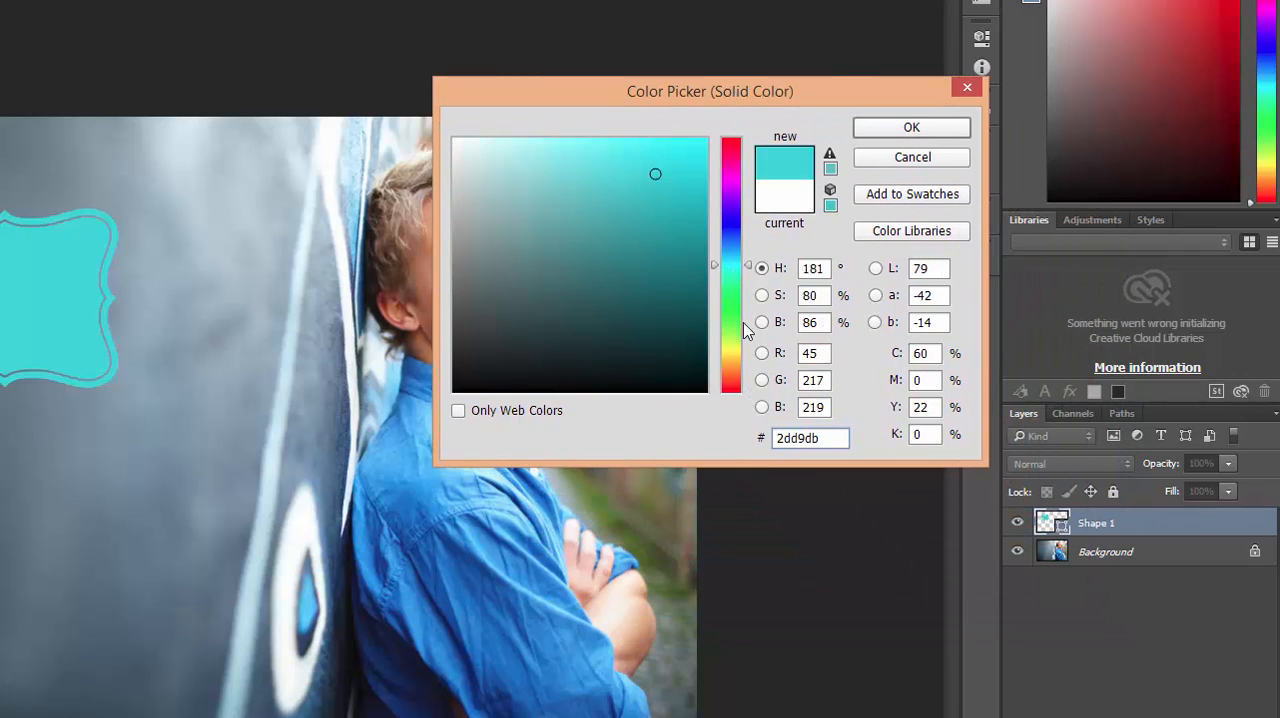
drag(735, 345, 734, 353)
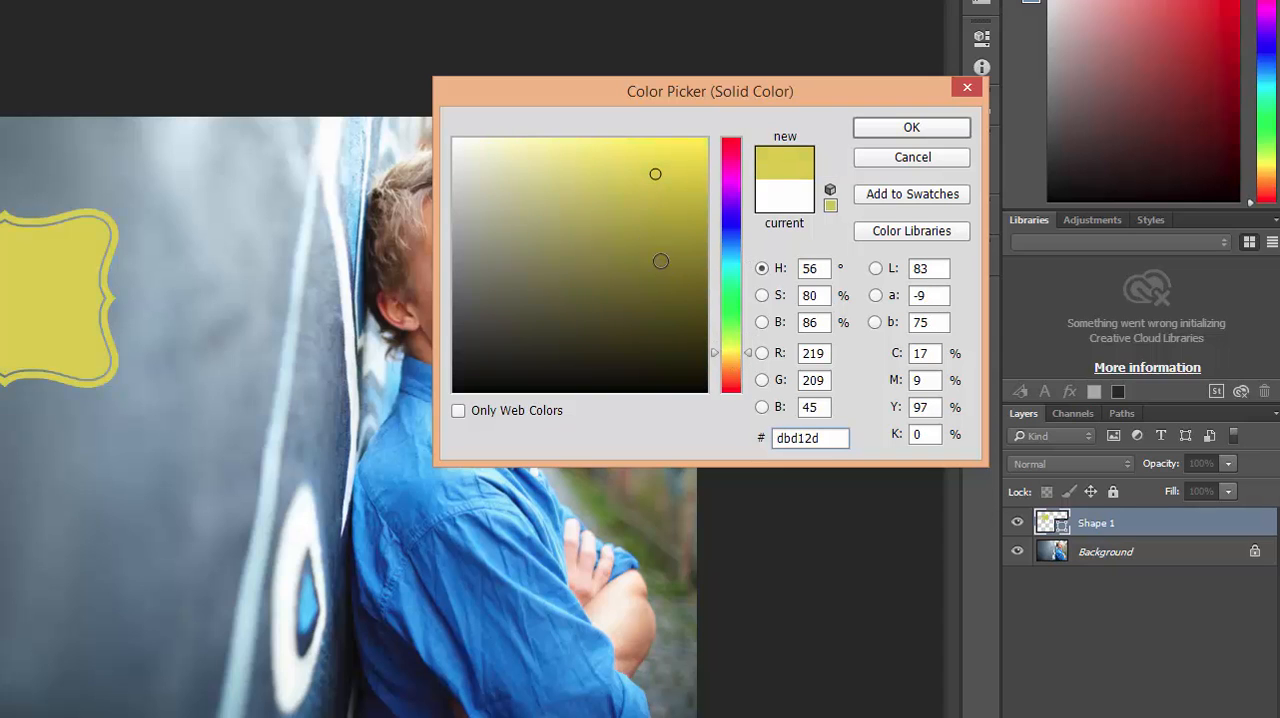
click(629, 144)
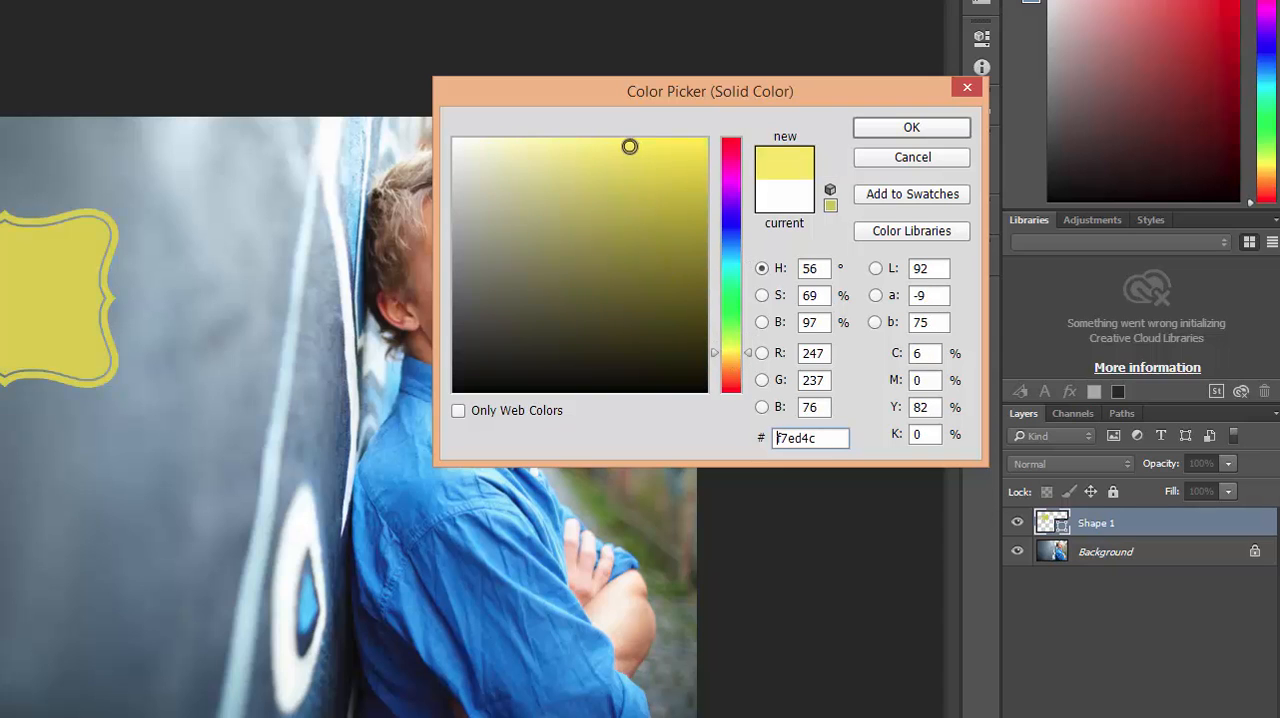
click(877, 133)
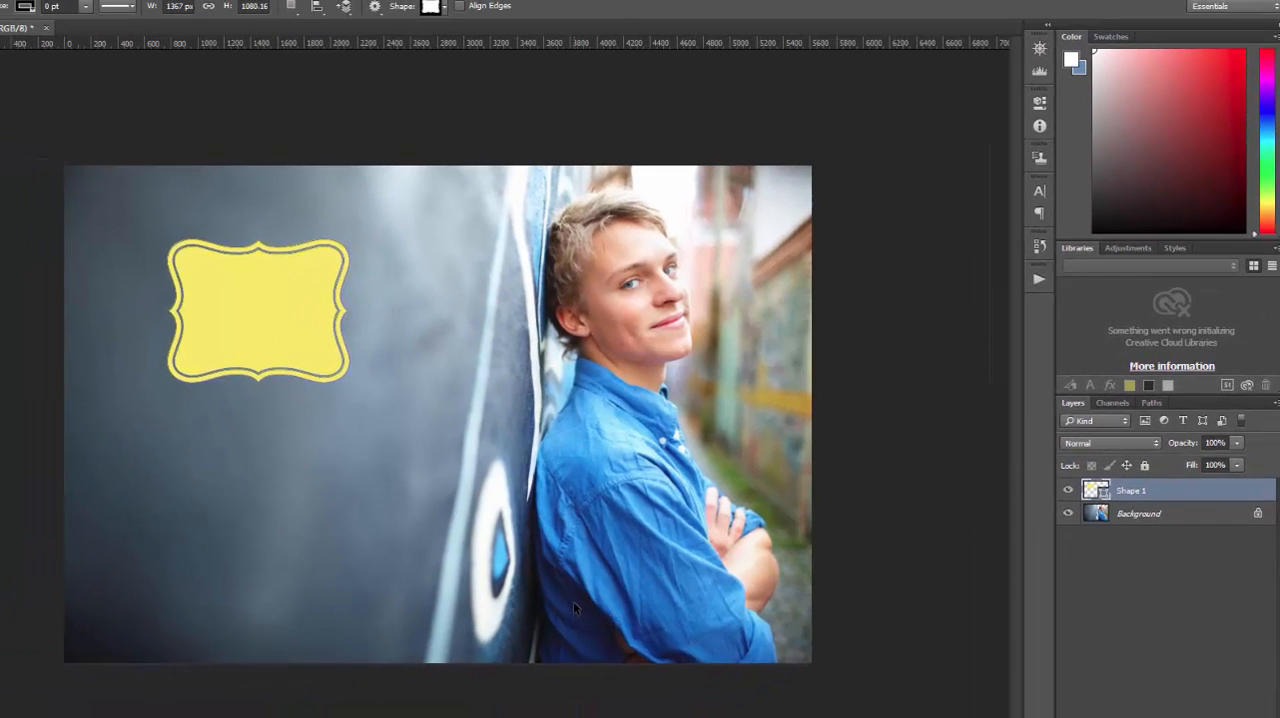
- Scale the yellow badge proportionally to about 157.57% and shift it slightly up and left on the wall
key(ctrl+t)
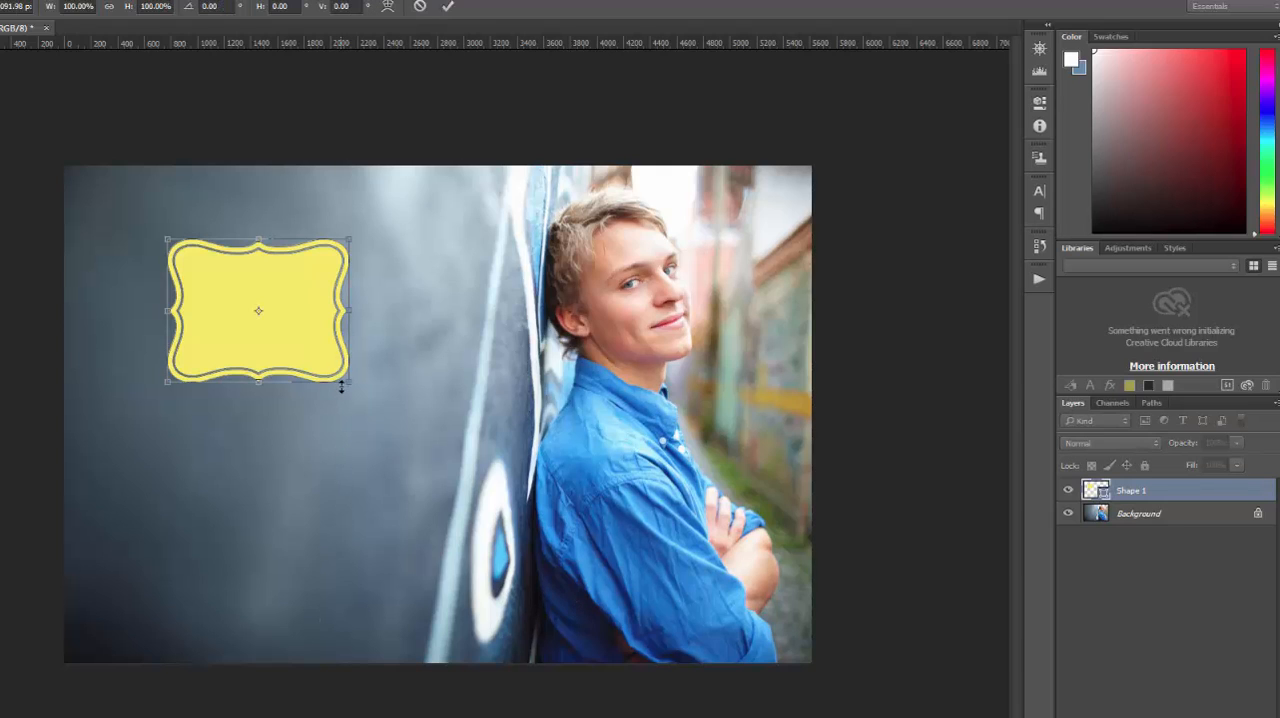
drag(350, 382, 443, 470)
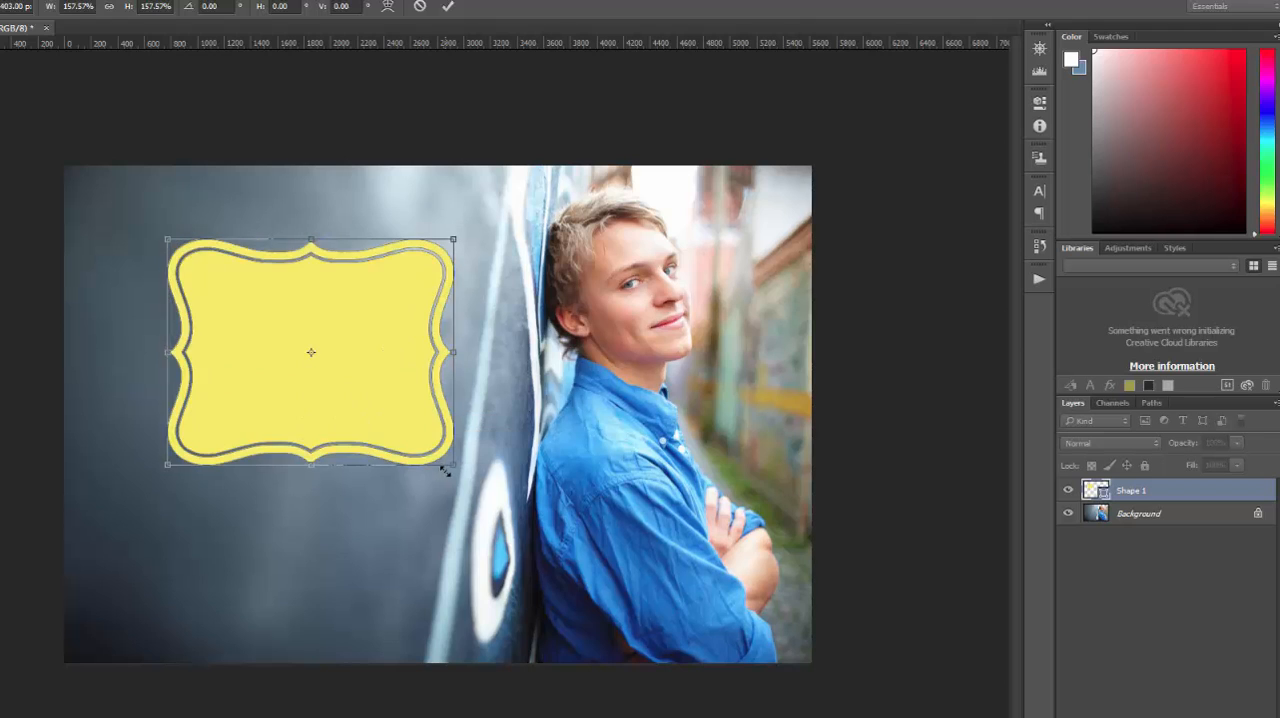
drag(370, 388, 344, 372)
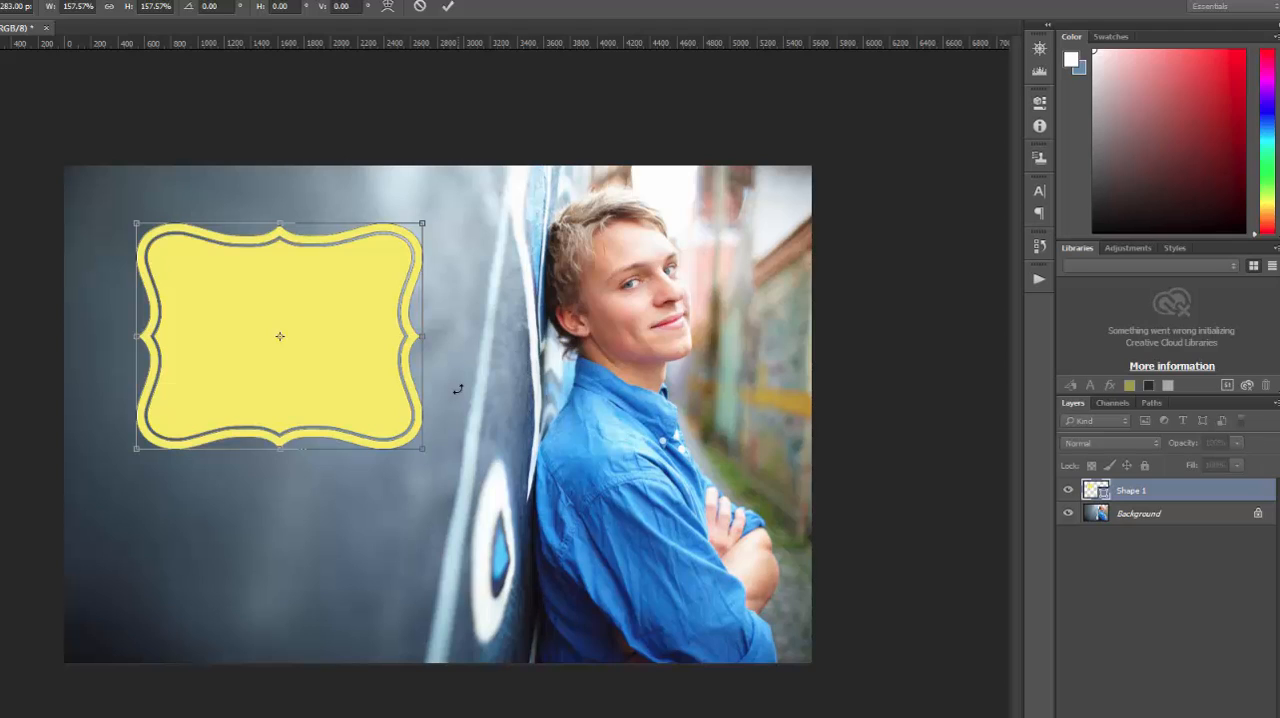
key(Return)
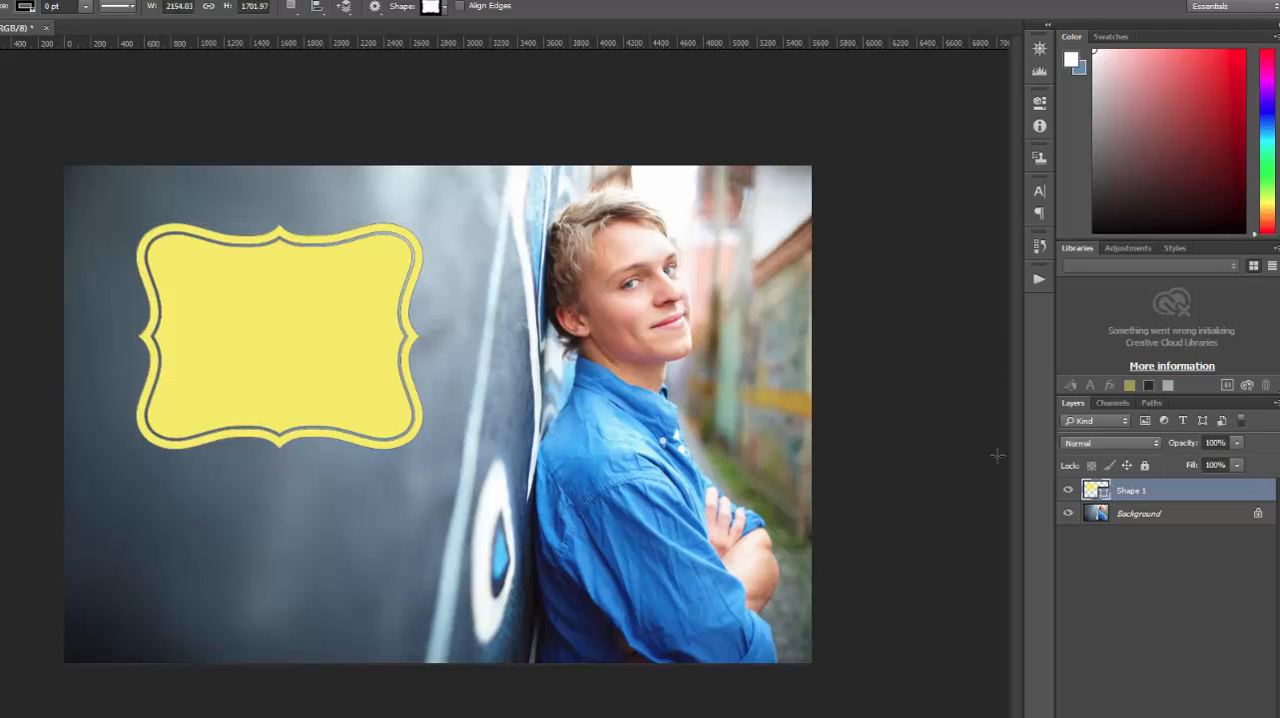
- Hide the yellow badge layer and draw the first straight ribbon shape across the dark wall, about 2184 by 406 px
click(1133, 519)
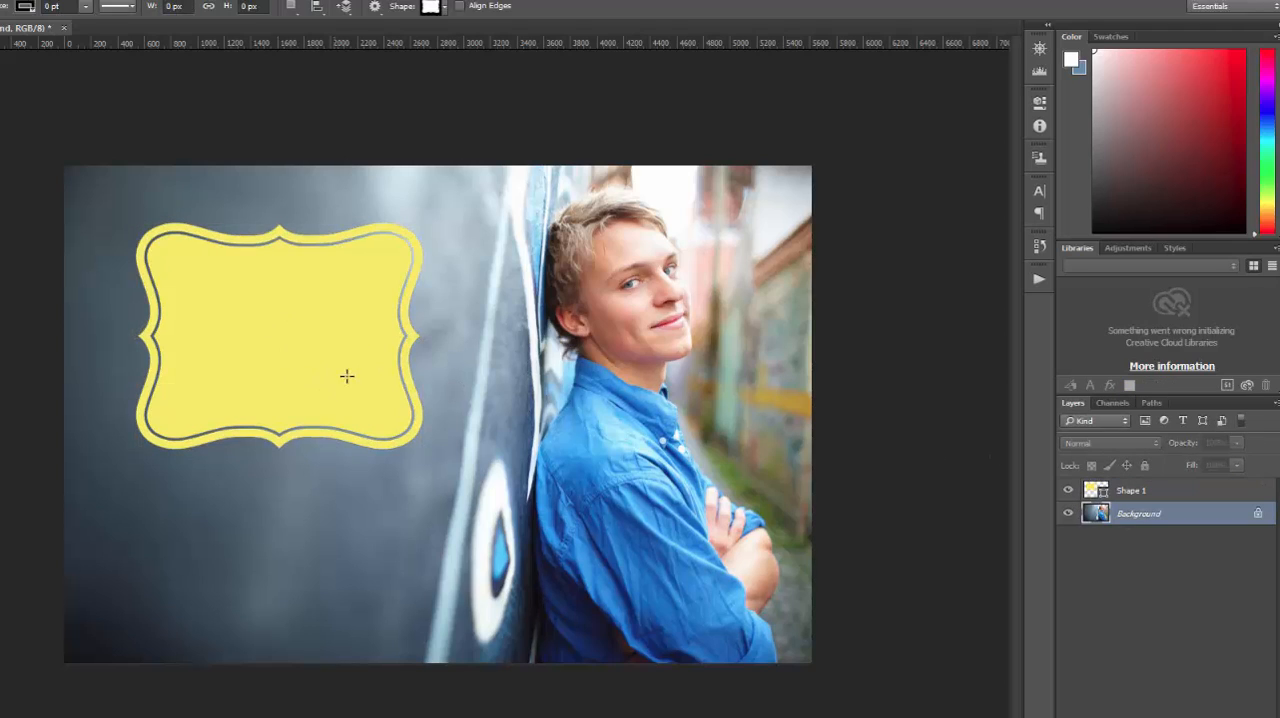
click(1068, 490)
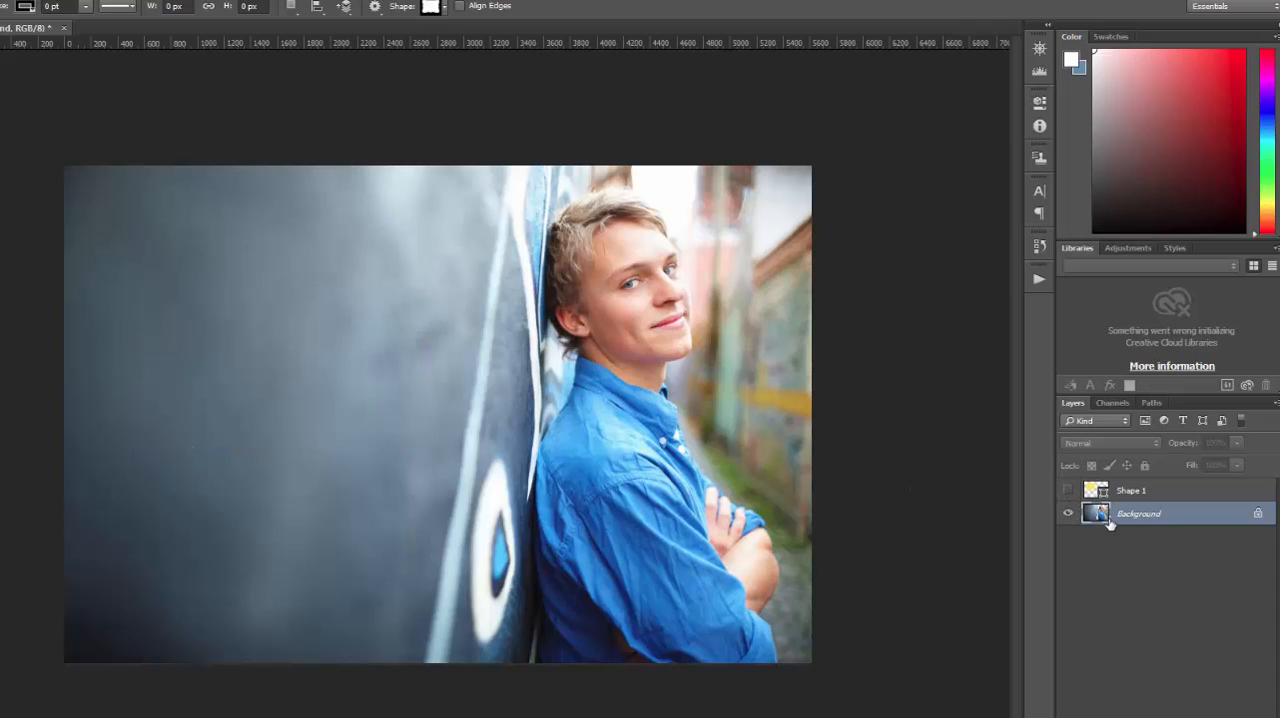
click(446, 10)
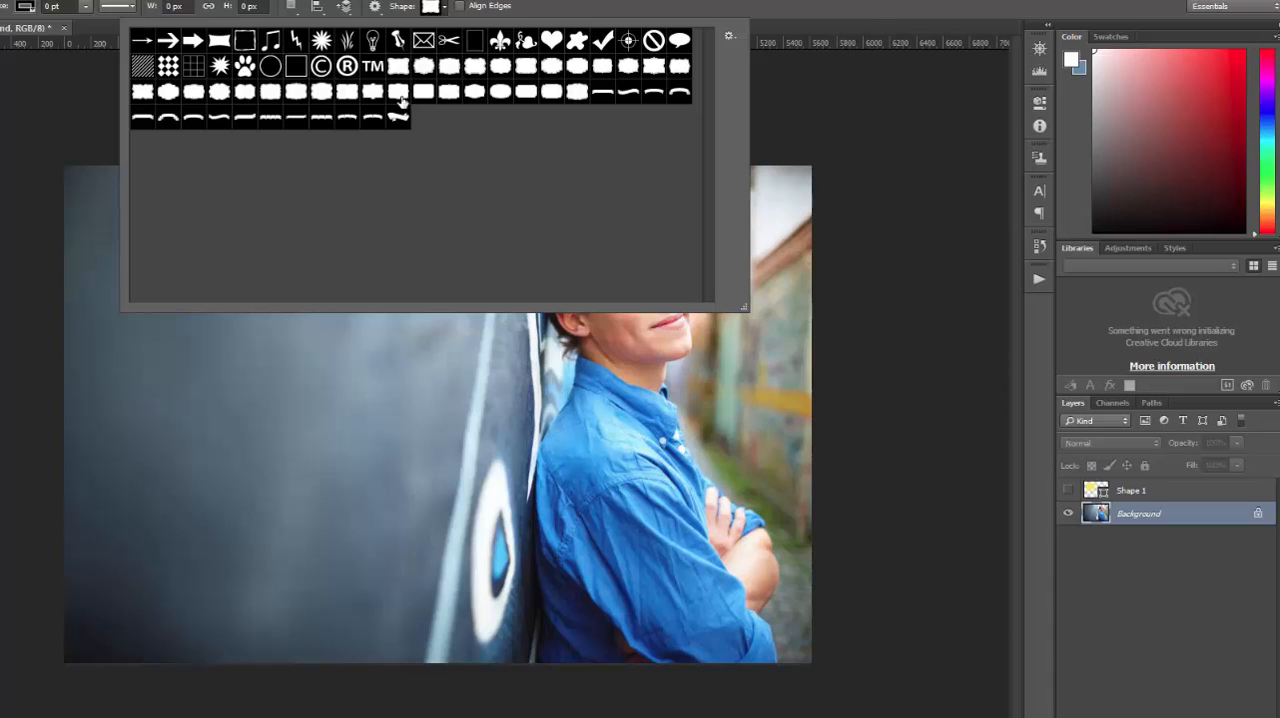
click(602, 92)
click(719, 2)
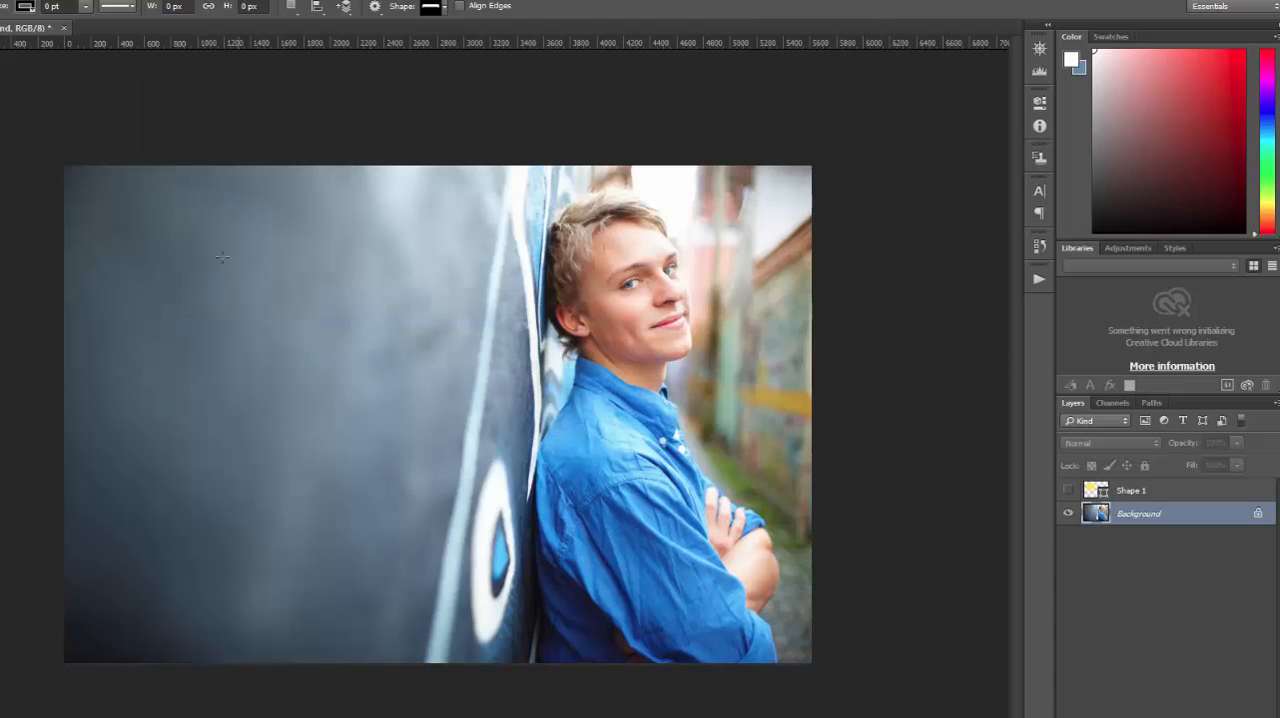
drag(132, 253, 414, 347)
key(shift)
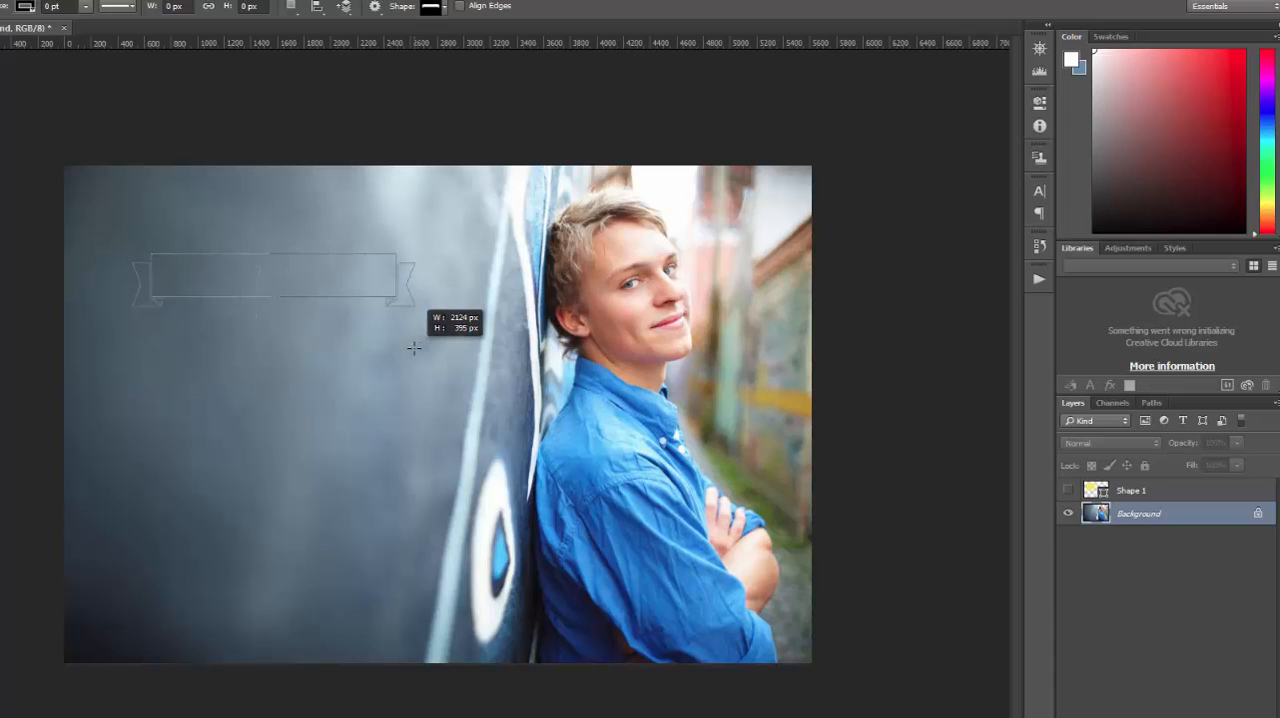
mouse_move(414, 347)
mouse_down()
mouse_move(502, 364)
mouse_move(405, 328)
mouse_move(423, 333)
mouse_up()
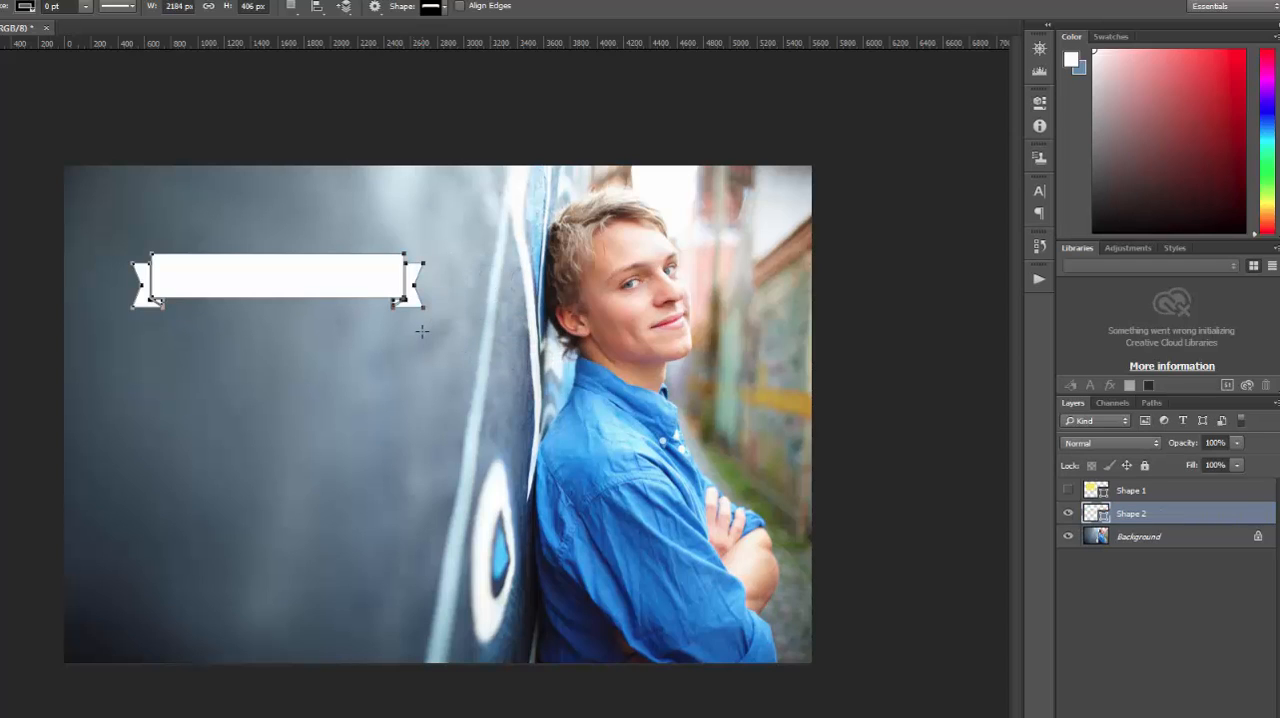
- Try turquoise 31f5d2 and pale yellow f8feb8 as the fill color of the ribbon on the Shape 2 layer
click(1156, 538)
double_click(1097, 514)
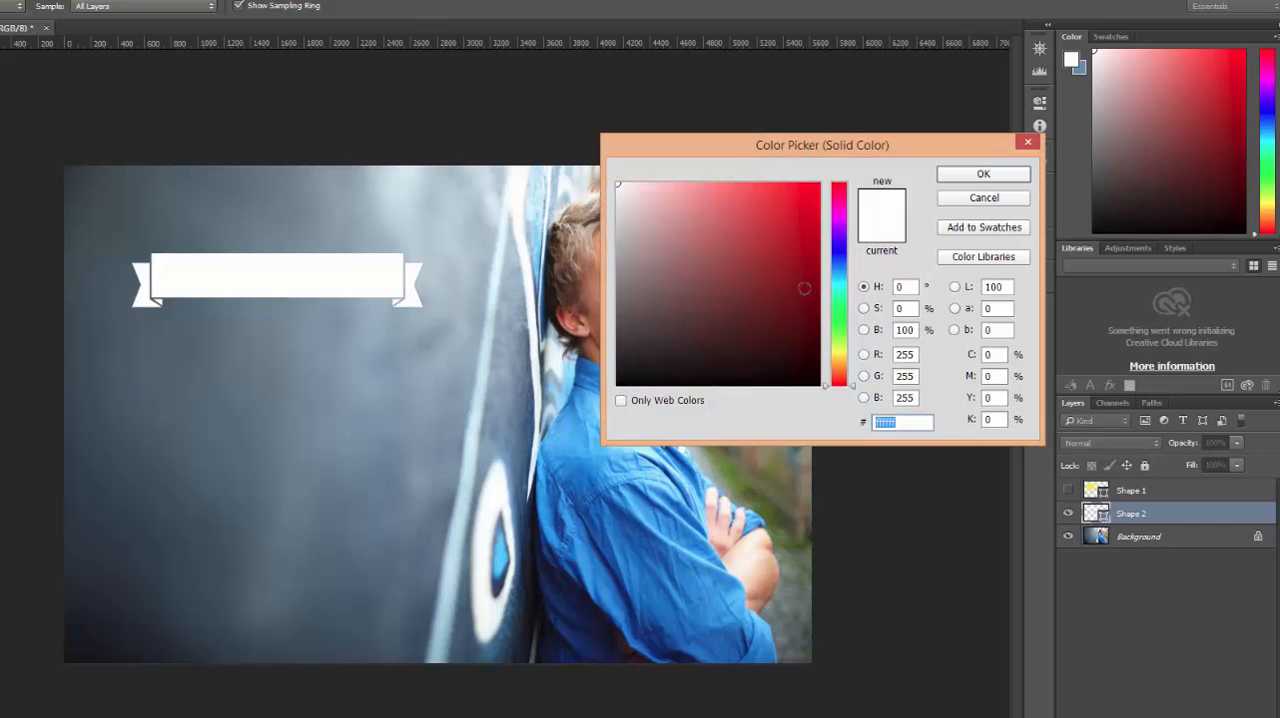
click(838, 290)
click(779, 190)
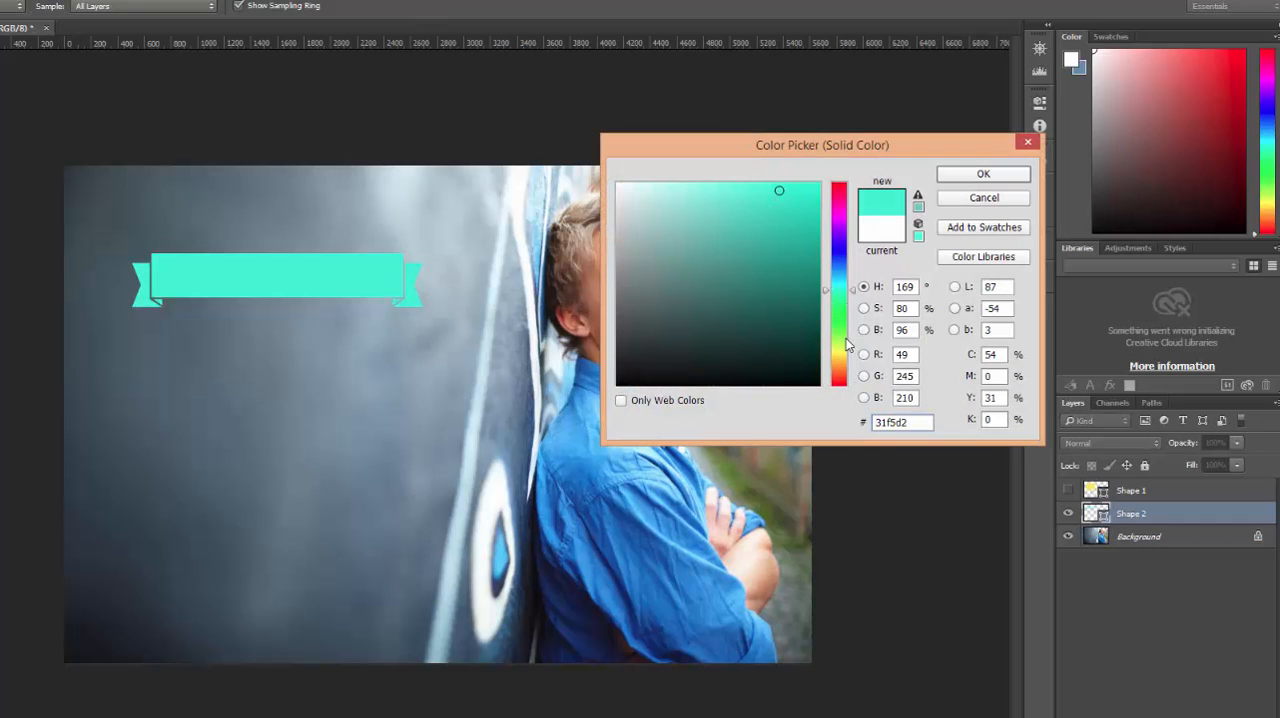
click(836, 348)
click(672, 184)
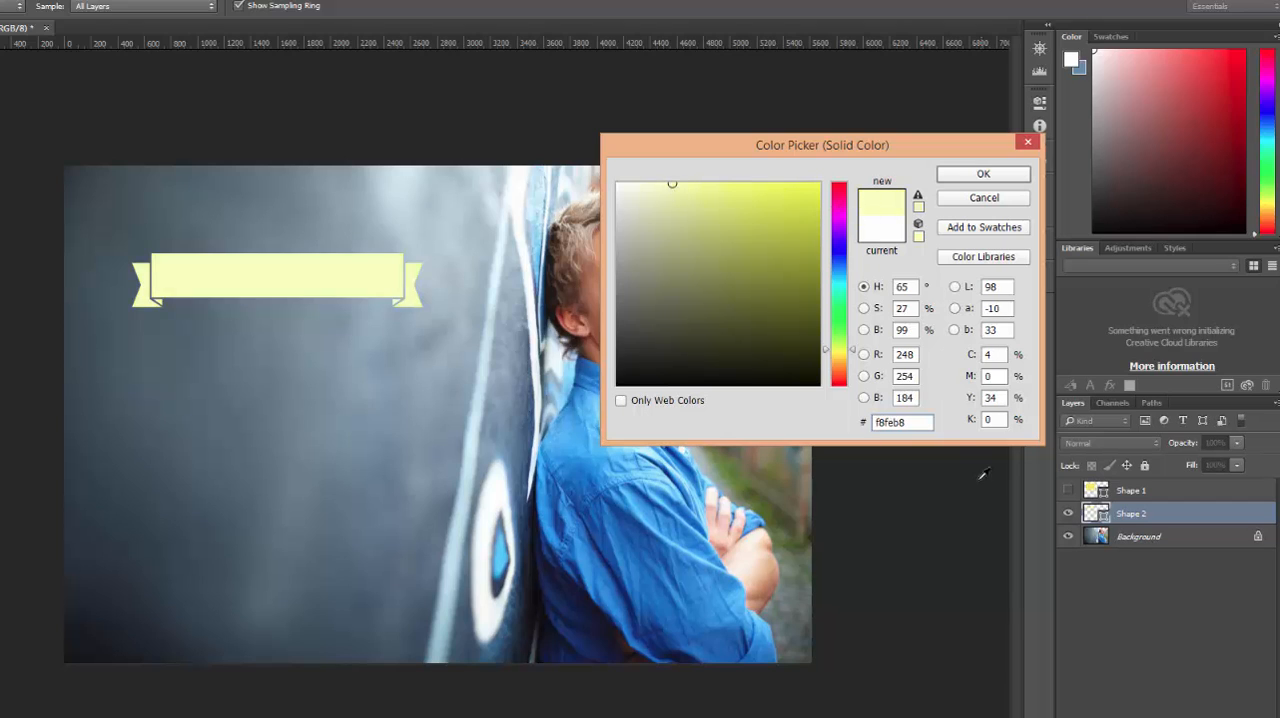
- Set the ribbon's fill color to white fff and select the Background layer
drag(924, 424, 855, 437)
text(fff)
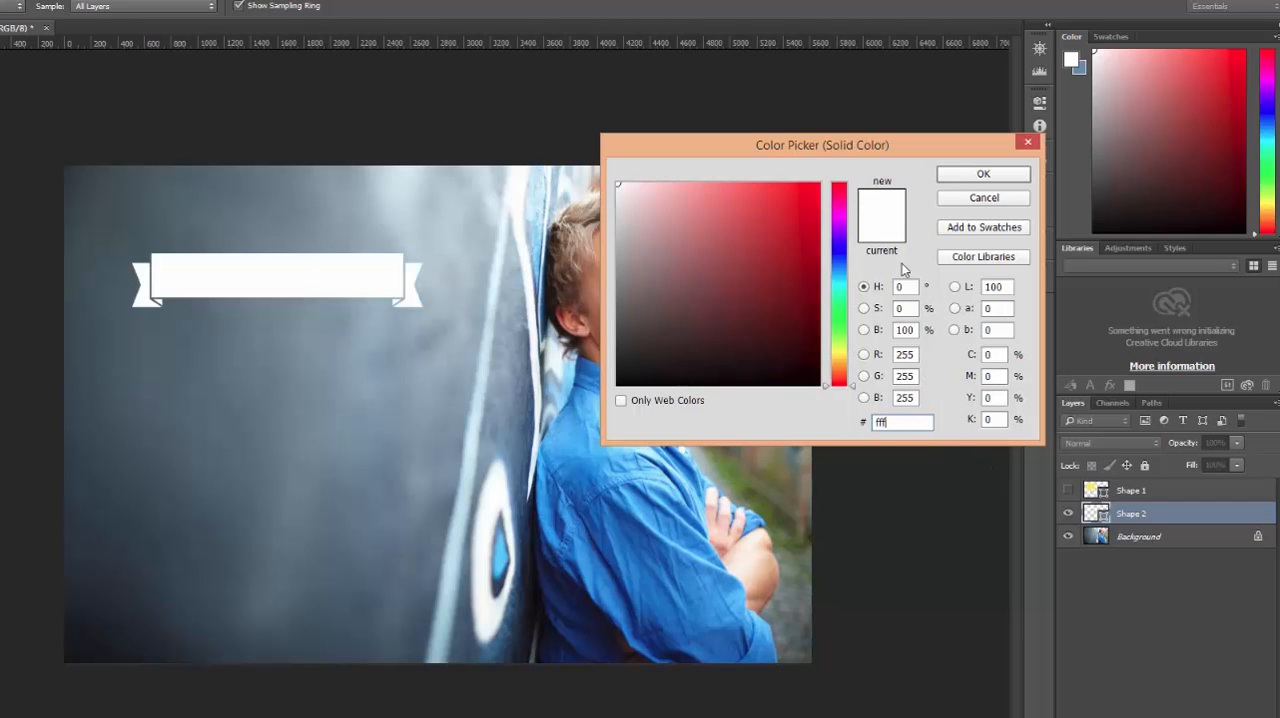
click(955, 178)
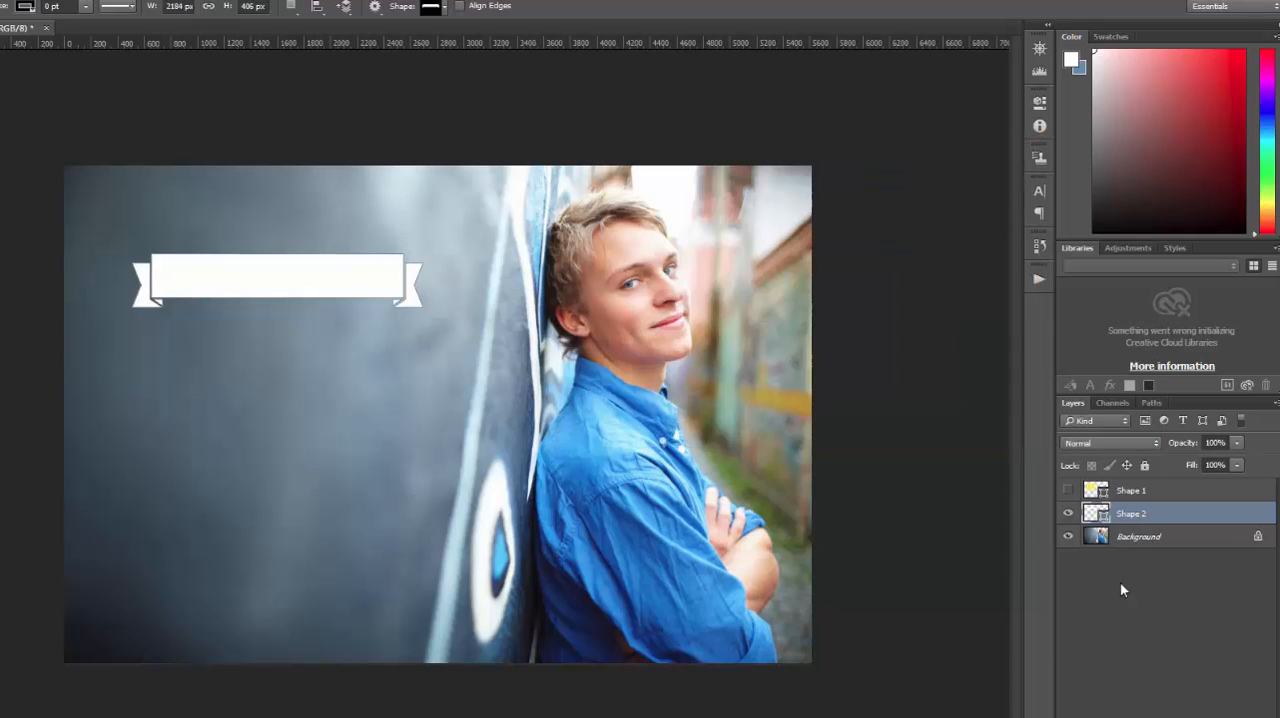
click(1130, 537)
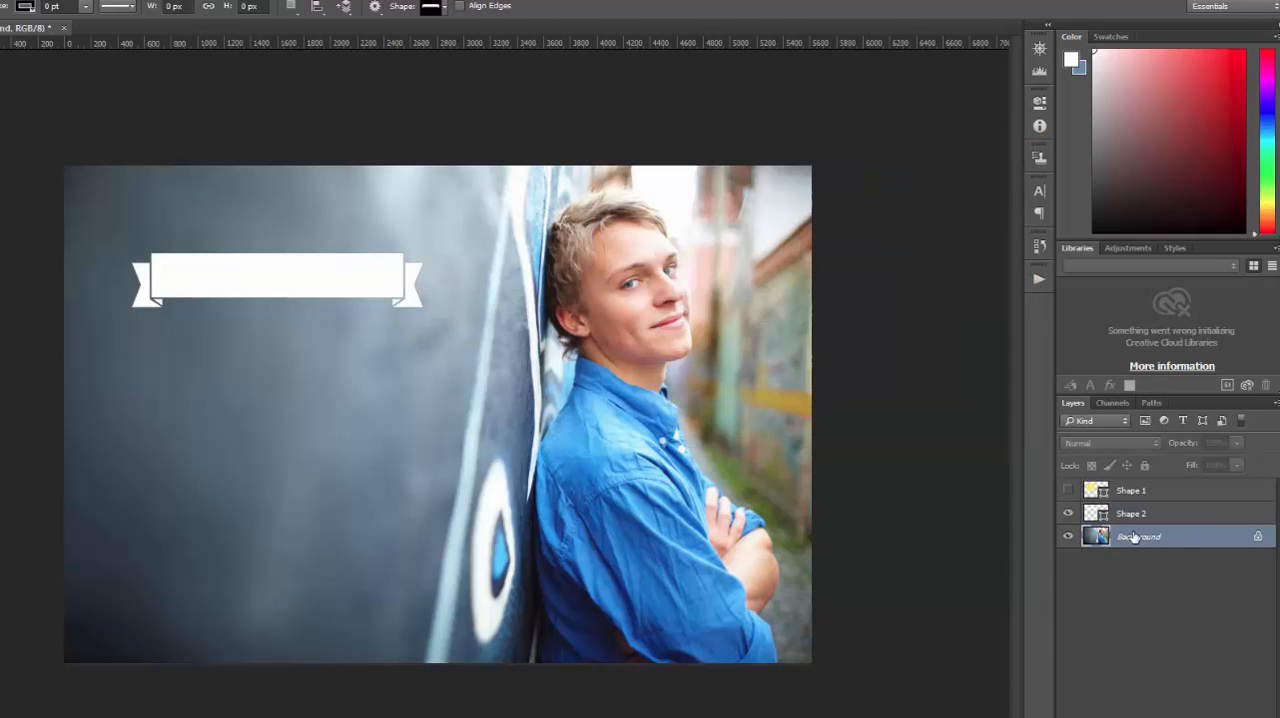